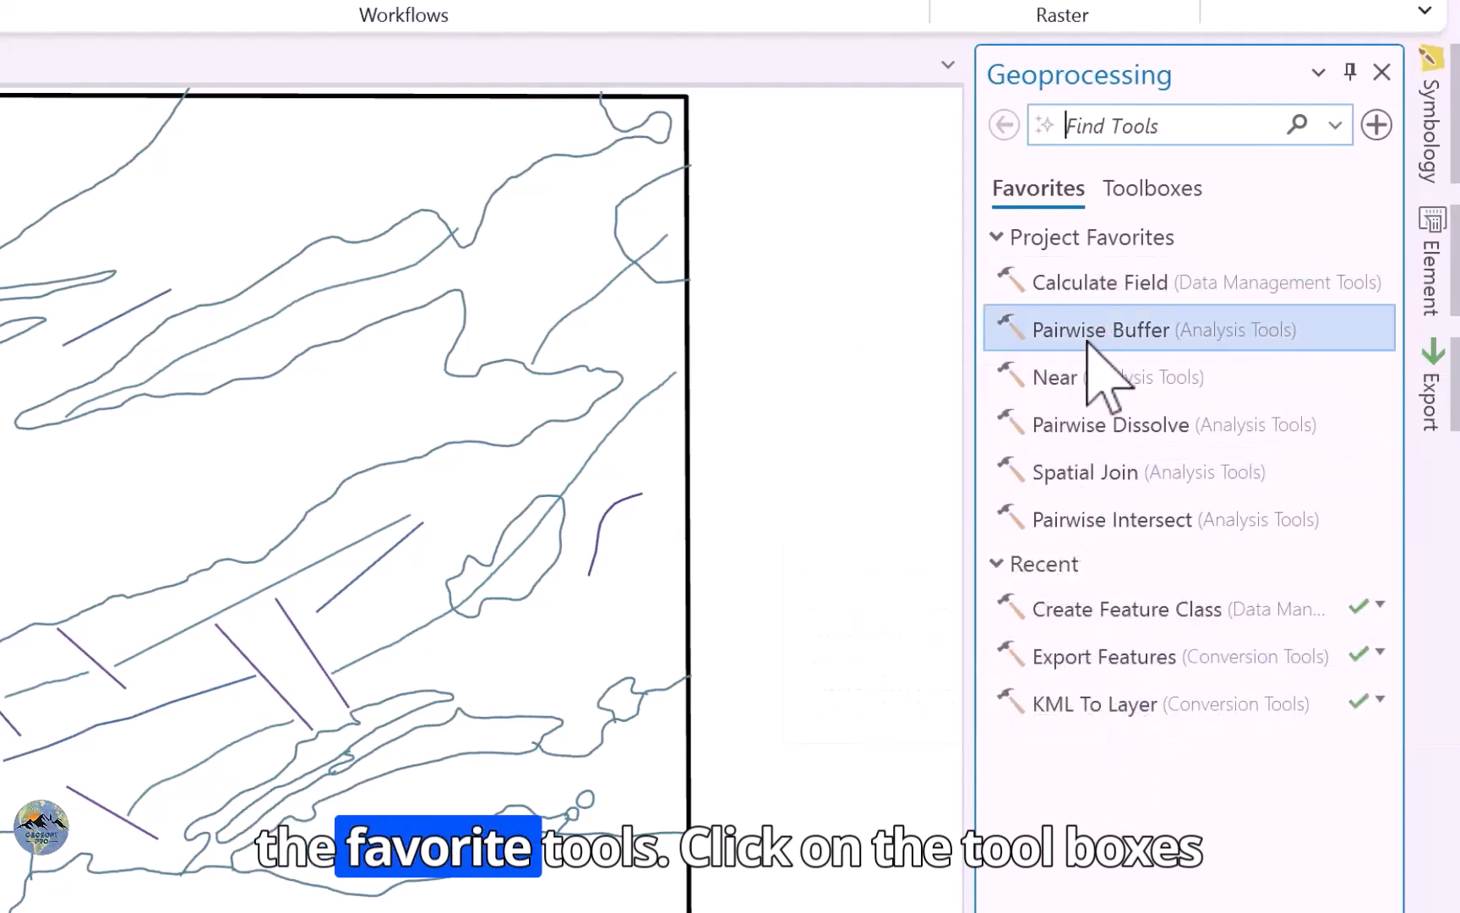
- Browse the full list of system toolboxes available for geoprocessing
{"action": "left_click", "coordinate": [1183, 200]}
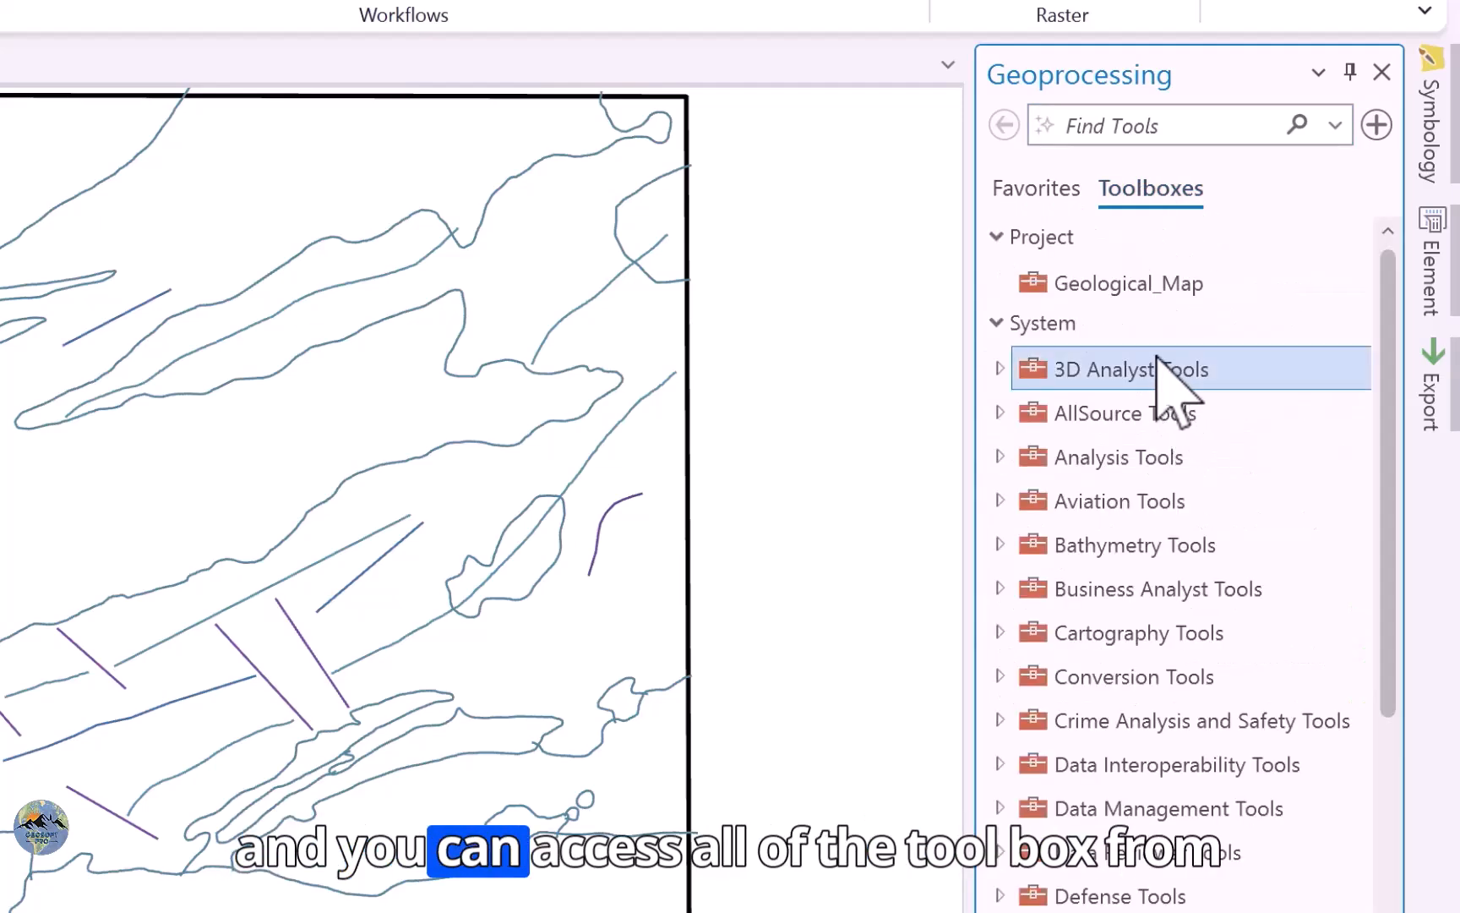
{"action": "scroll", "coordinate": [1115, 612], "scroll_direction": "down", "scroll_amount": 5}
{"action": "scroll", "coordinate": [1105, 647], "scroll_direction": "down", "scroll_amount": 4}
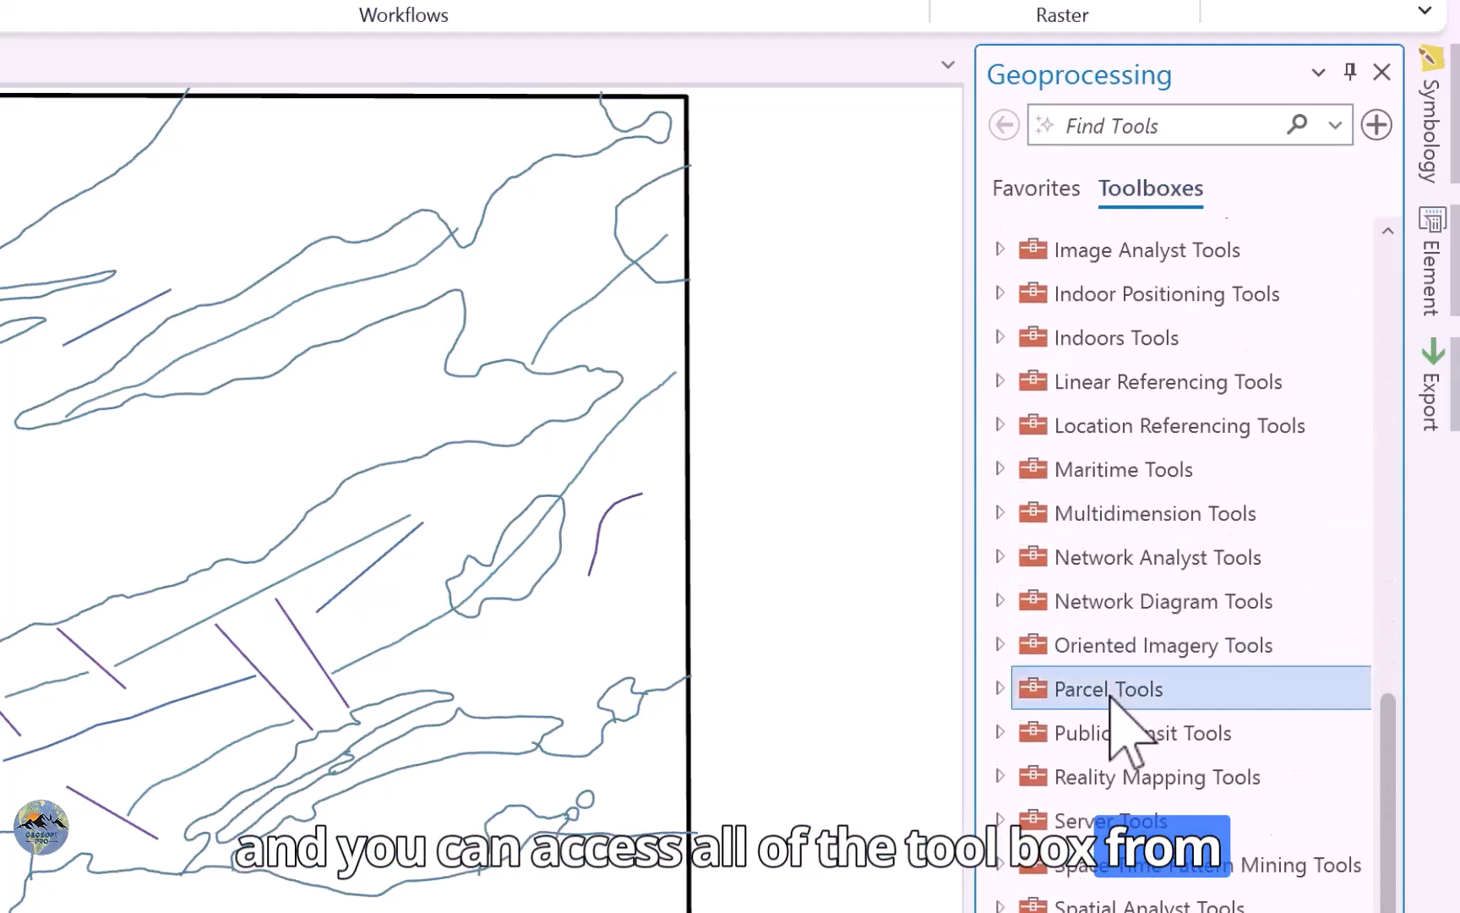
{"action": "scroll", "coordinate": [1108, 651], "scroll_direction": "up", "scroll_amount": 7}
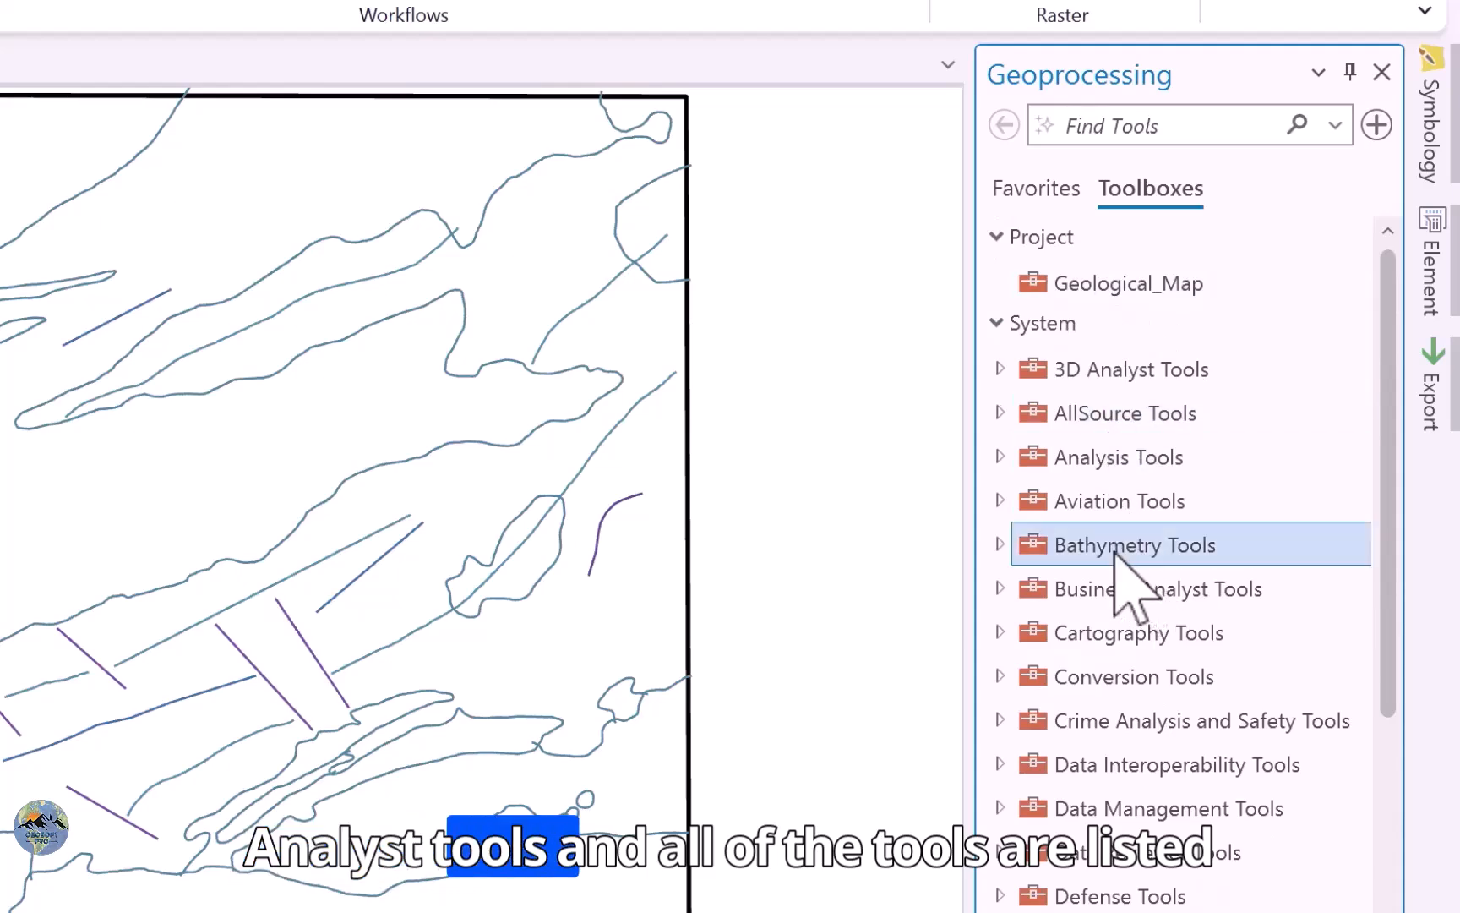
{"action": "scroll", "coordinate": [1116, 592], "scroll_direction": "down", "scroll_amount": 4}
{"action": "scroll", "coordinate": [1089, 676], "scroll_direction": "down", "scroll_amount": 7}
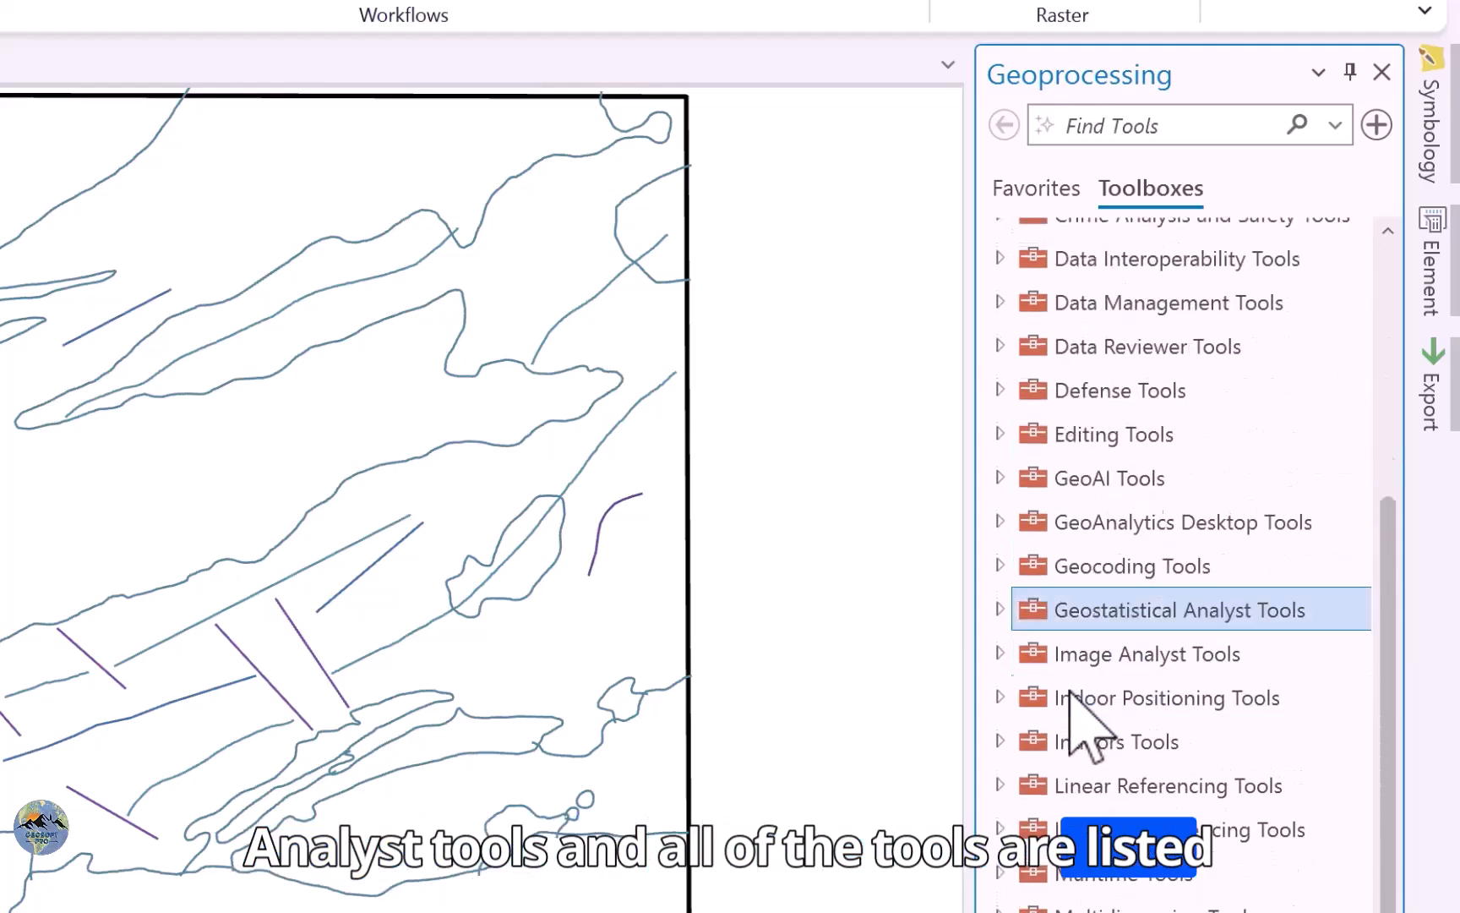
{"action": "scroll", "coordinate": [1083, 883], "scroll_direction": "up", "scroll_amount": 11}
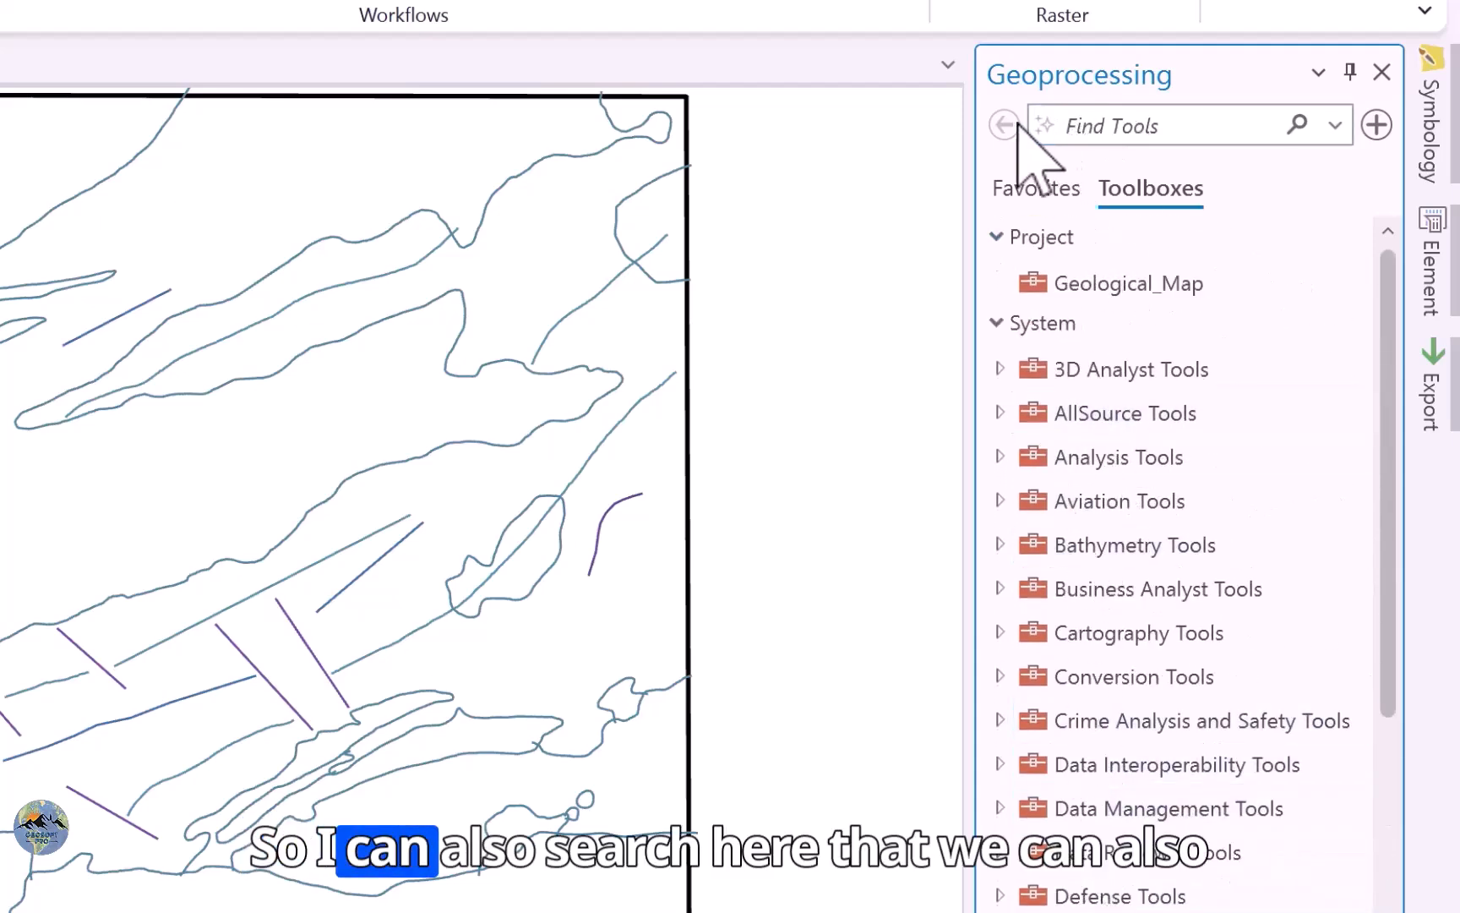
- Search the geoprocessing tools for "create feature class" and open the Create Feature Class tool
{"action": "left_click", "coordinate": [1080, 114]}
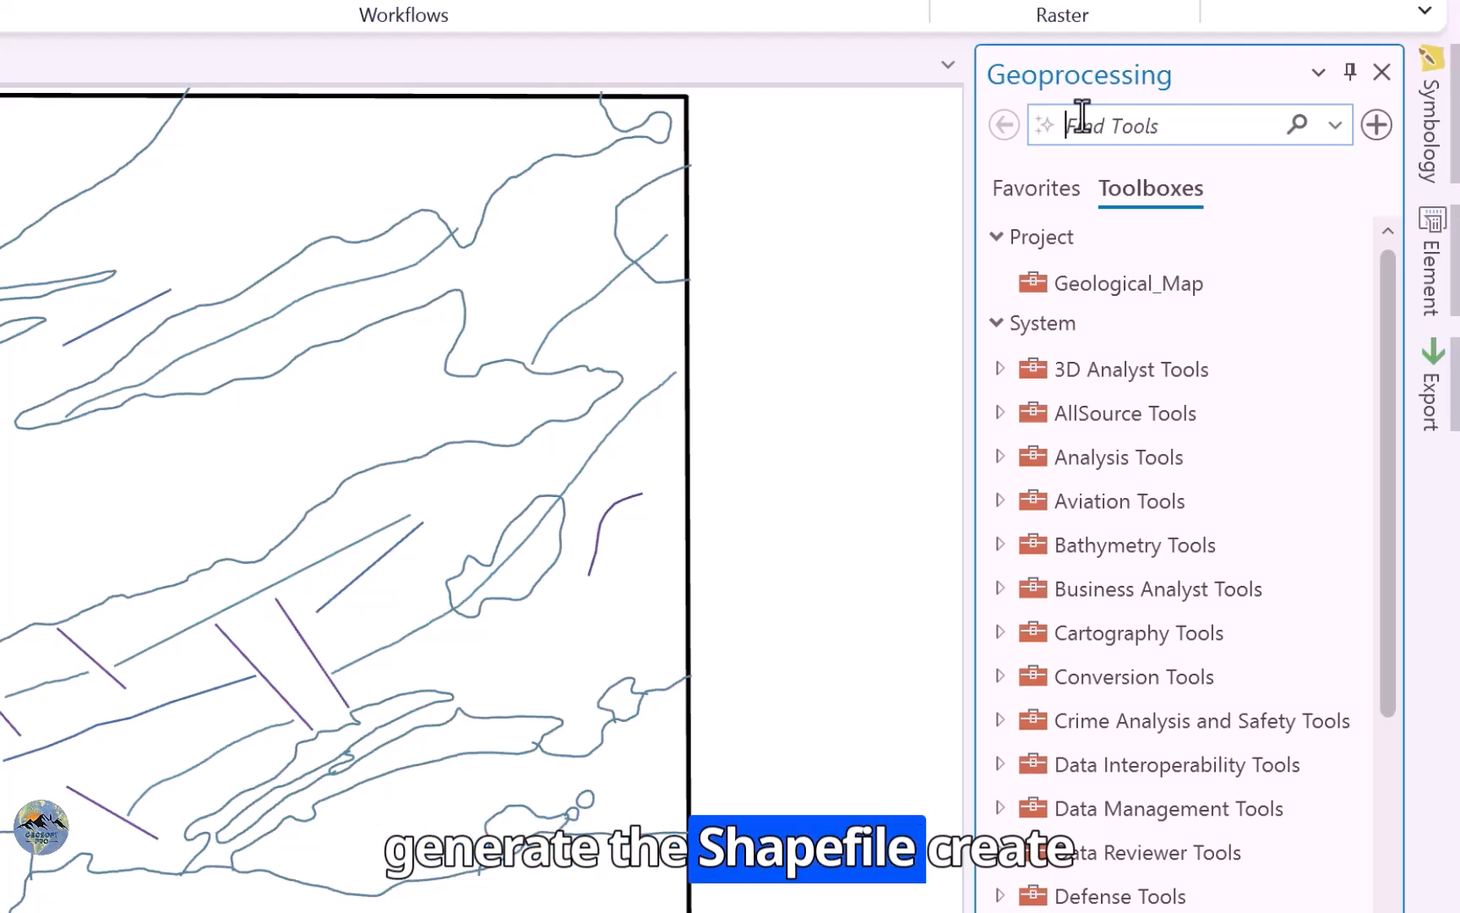
{"action": "type", "text": "create feature class"}
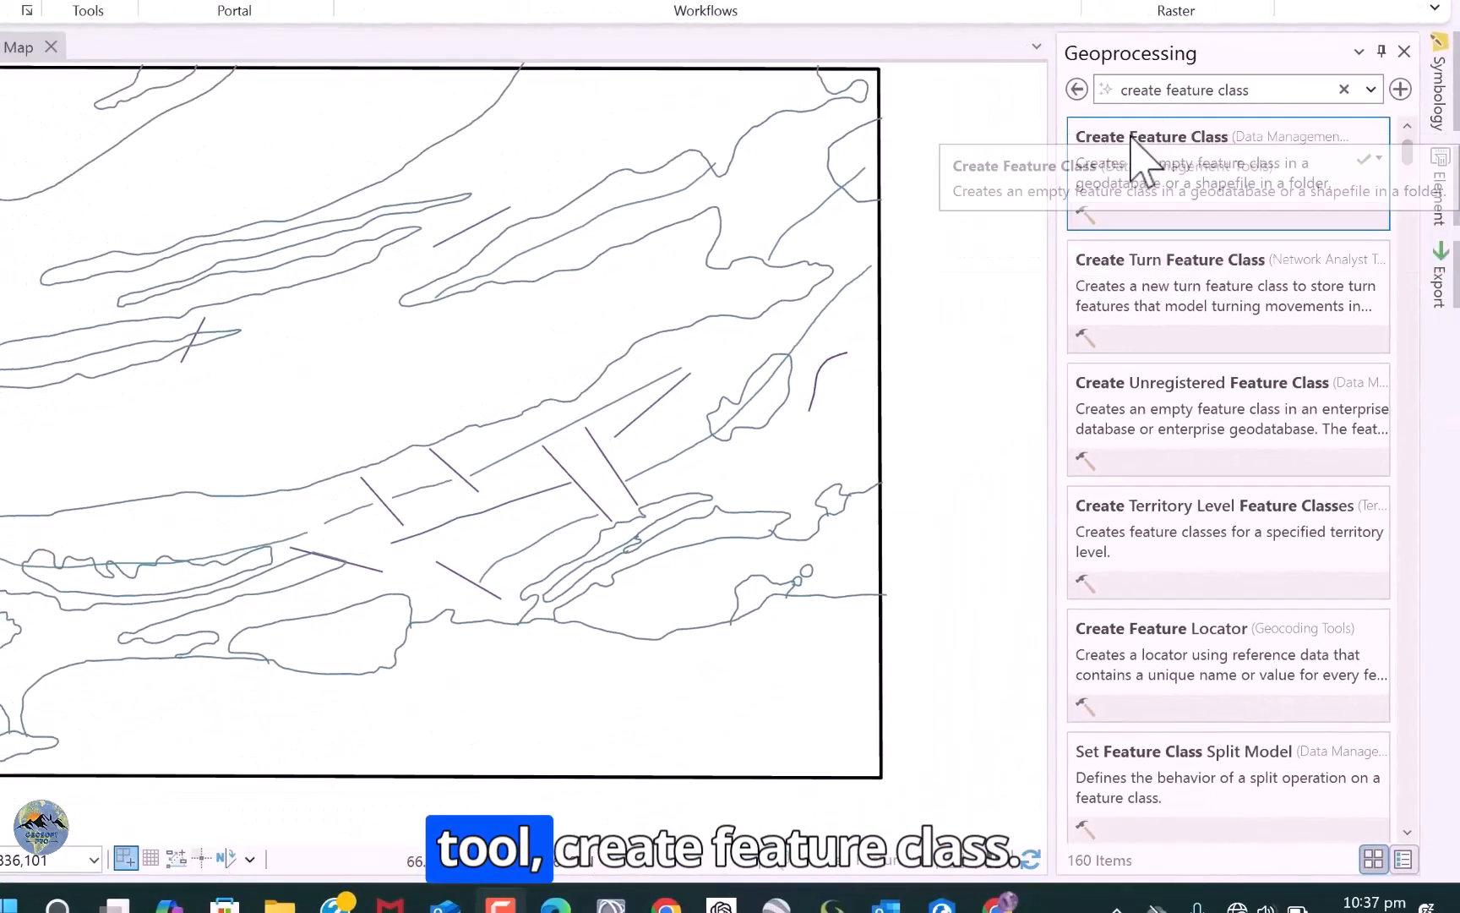
{"action": "left_click", "coordinate": [1152, 139]}
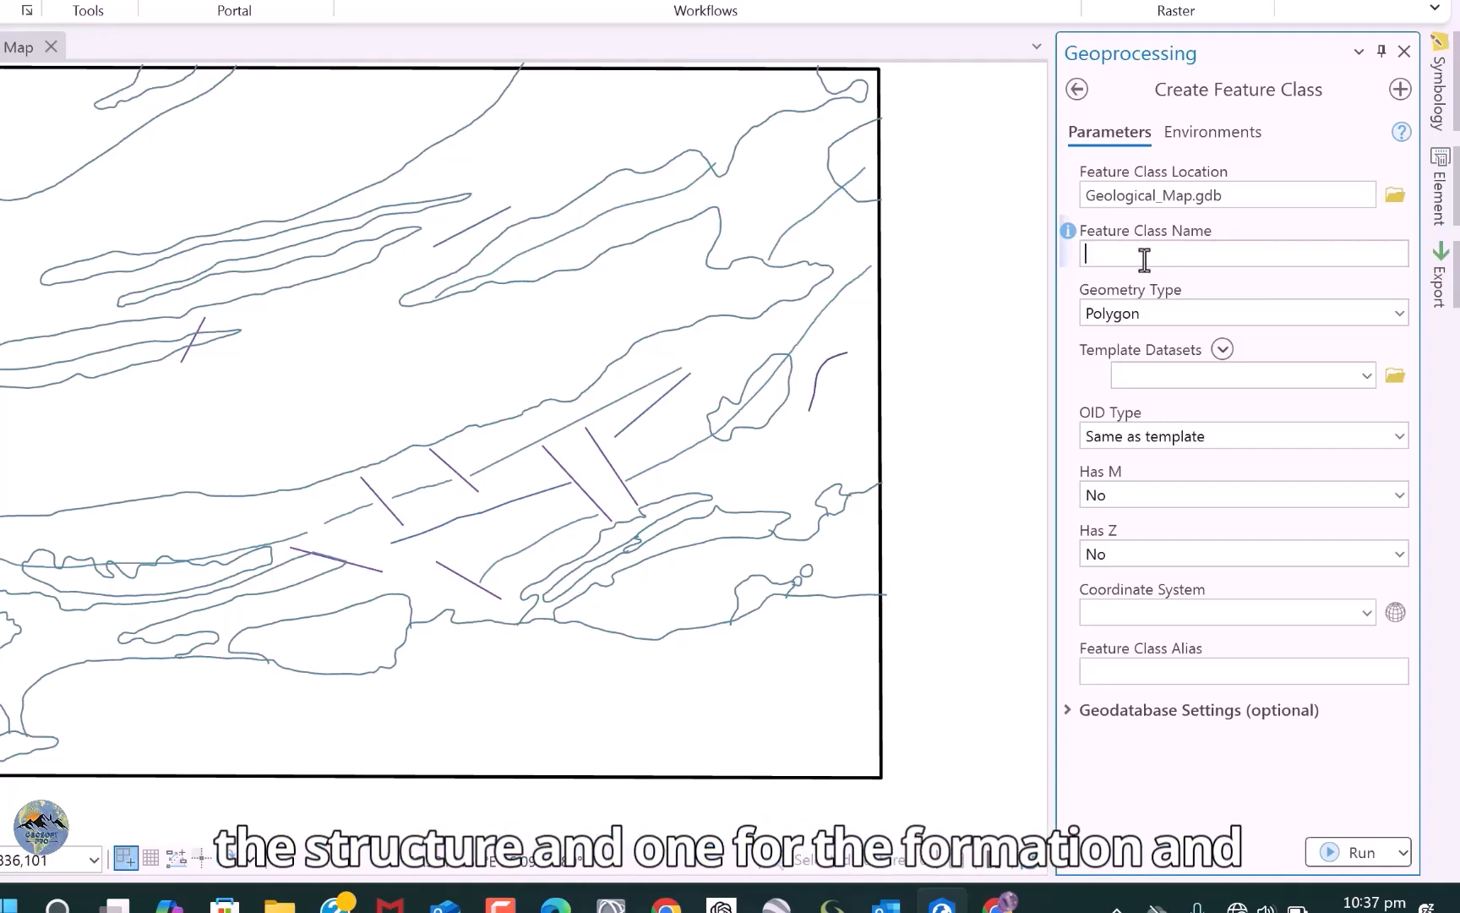
- Name the new feature class Formation and choose Polygon as its geometry type
{"action": "type", "text": "Formation"}
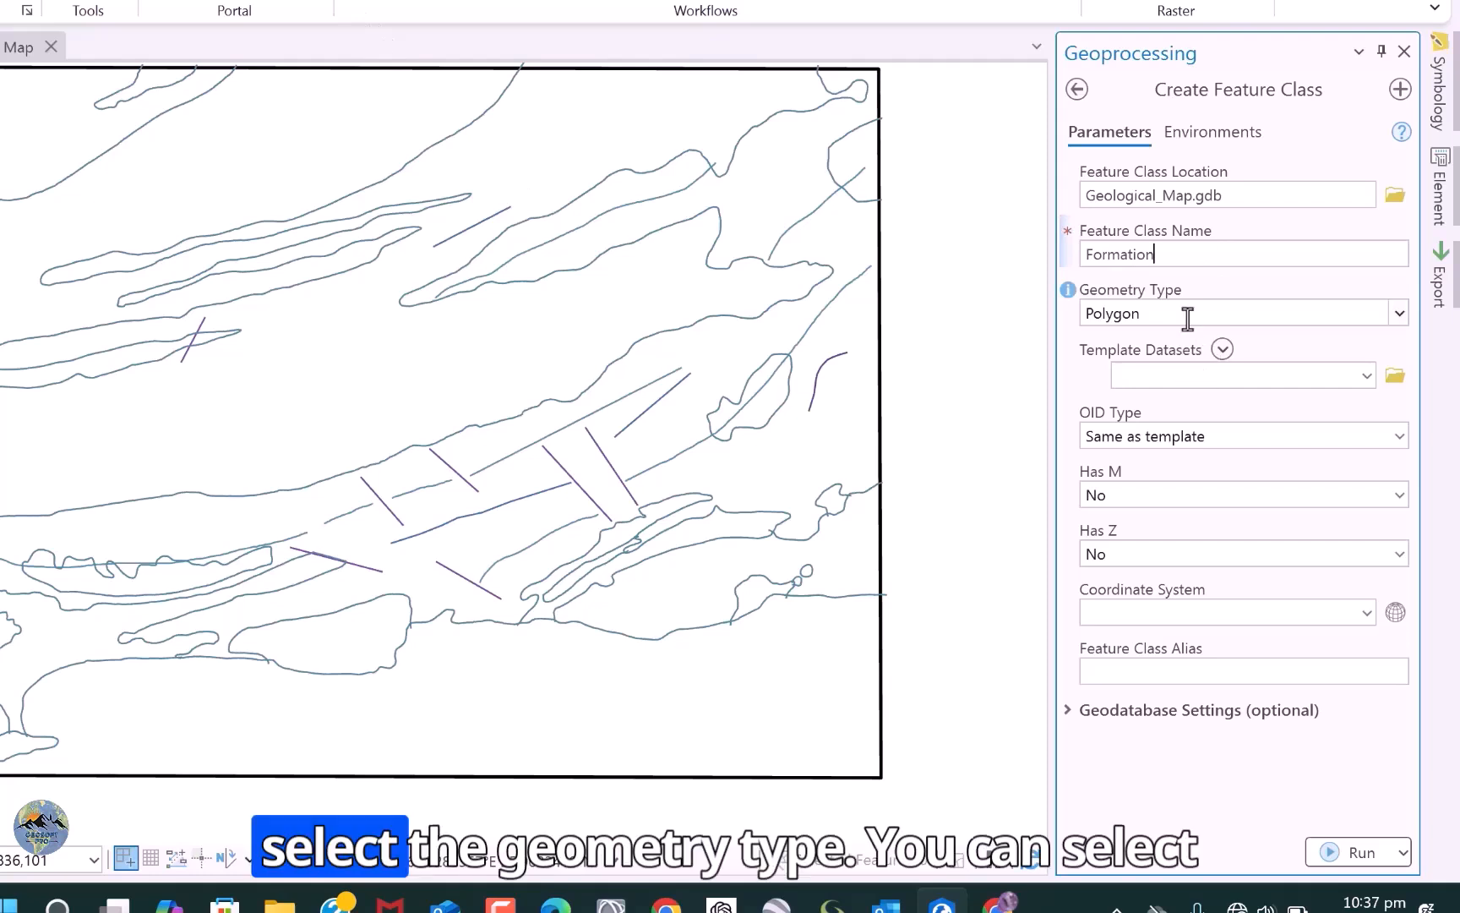
{"action": "left_click", "coordinate": [1400, 317]}
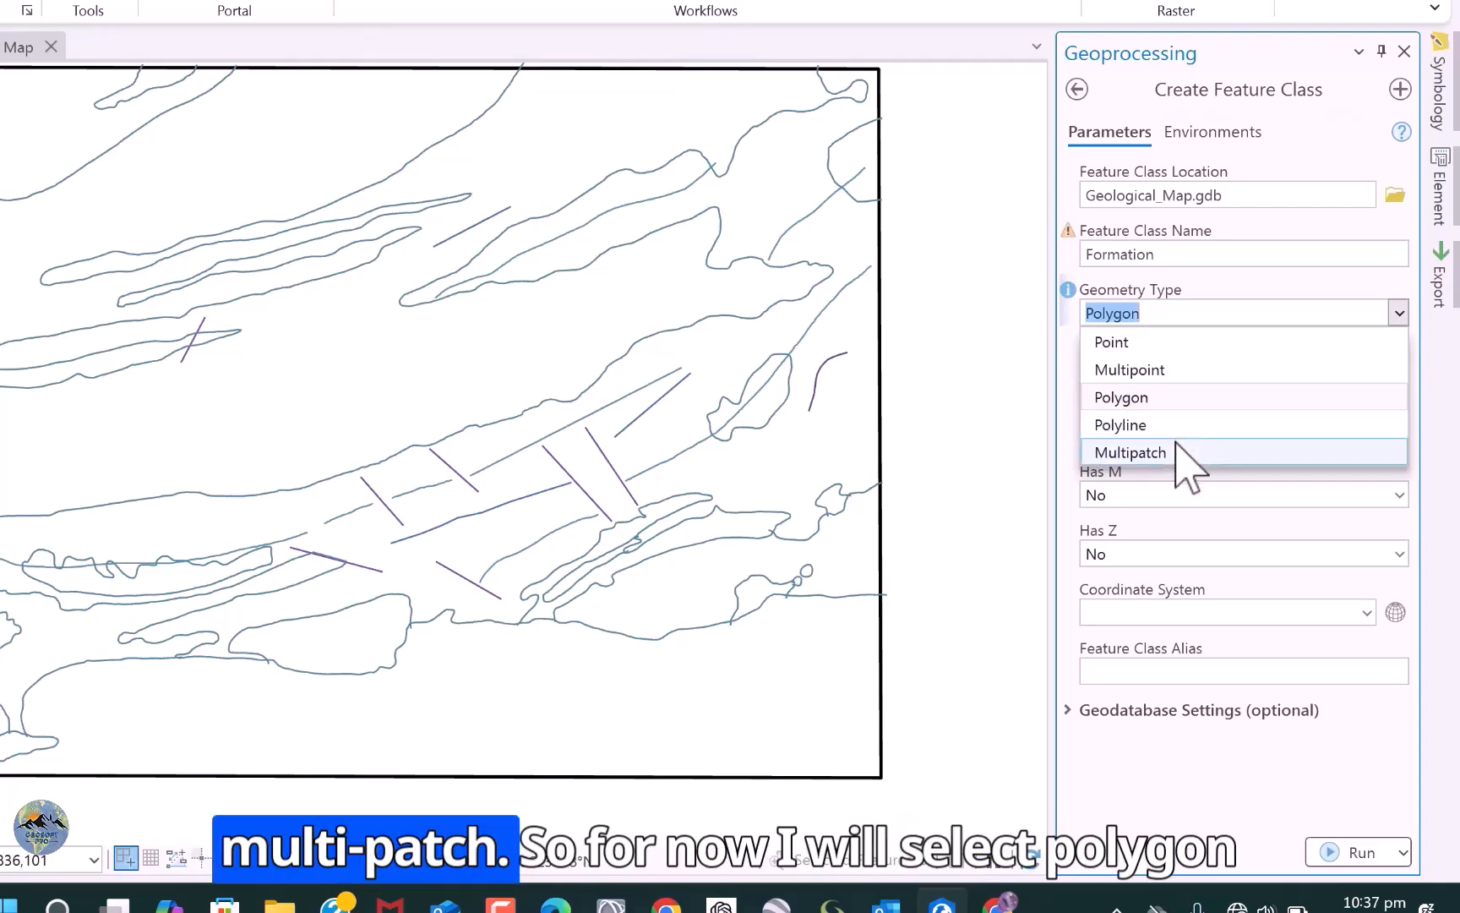
{"action": "left_click", "coordinate": [1172, 399]}
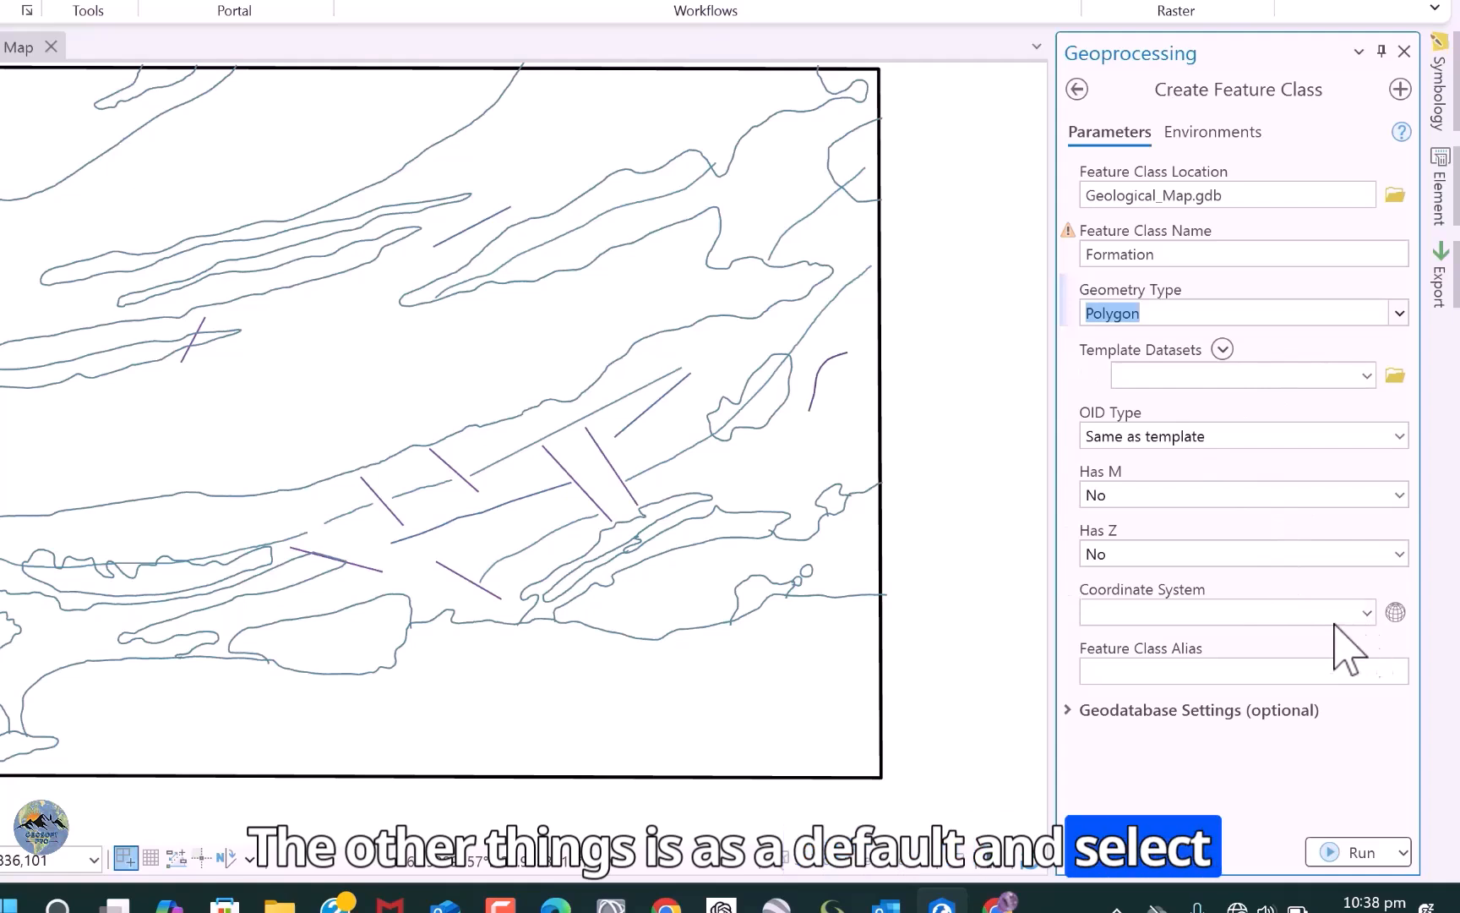
- Open the coordinate system selection and expand the projected systems down to UTM, WGS 1984, Northern Hemisphere
{"action": "left_click", "coordinate": [1366, 614]}
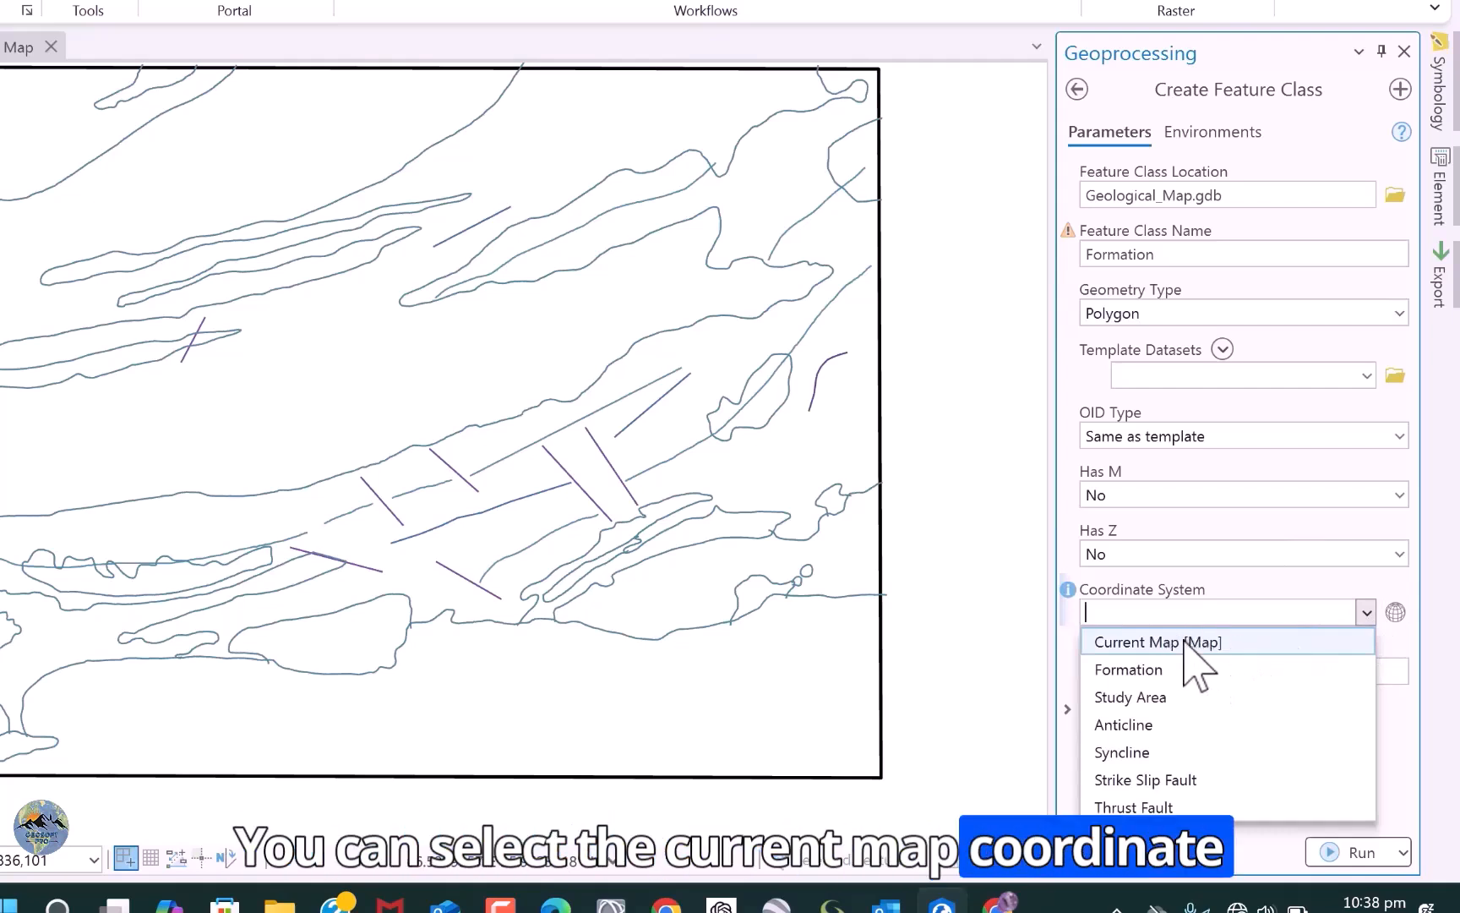
{"action": "left_click", "coordinate": [1399, 615]}
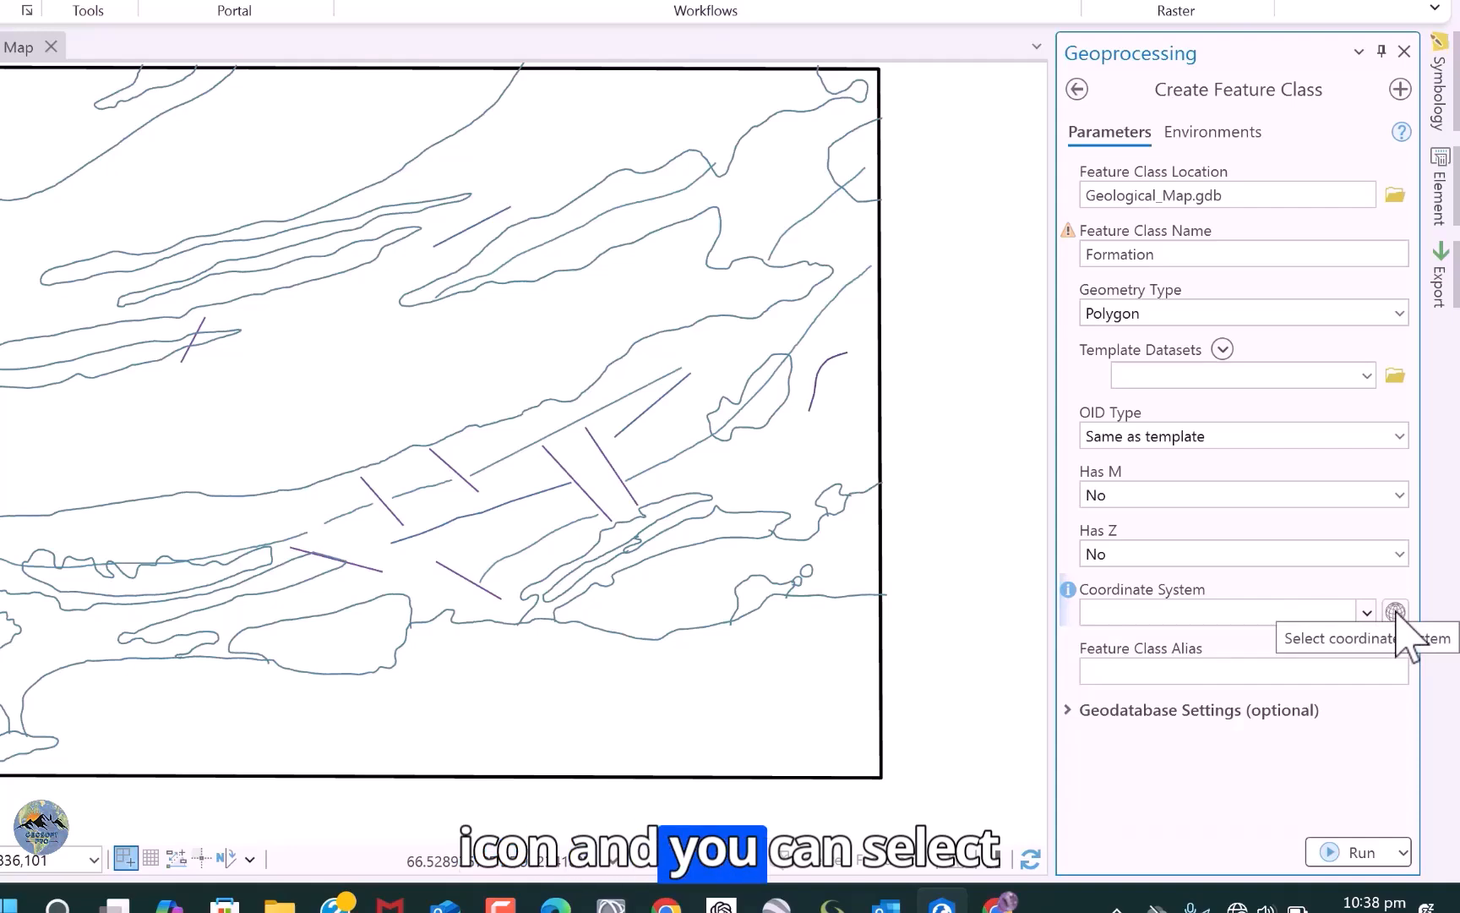
{"action": "left_click", "coordinate": [1396, 615]}
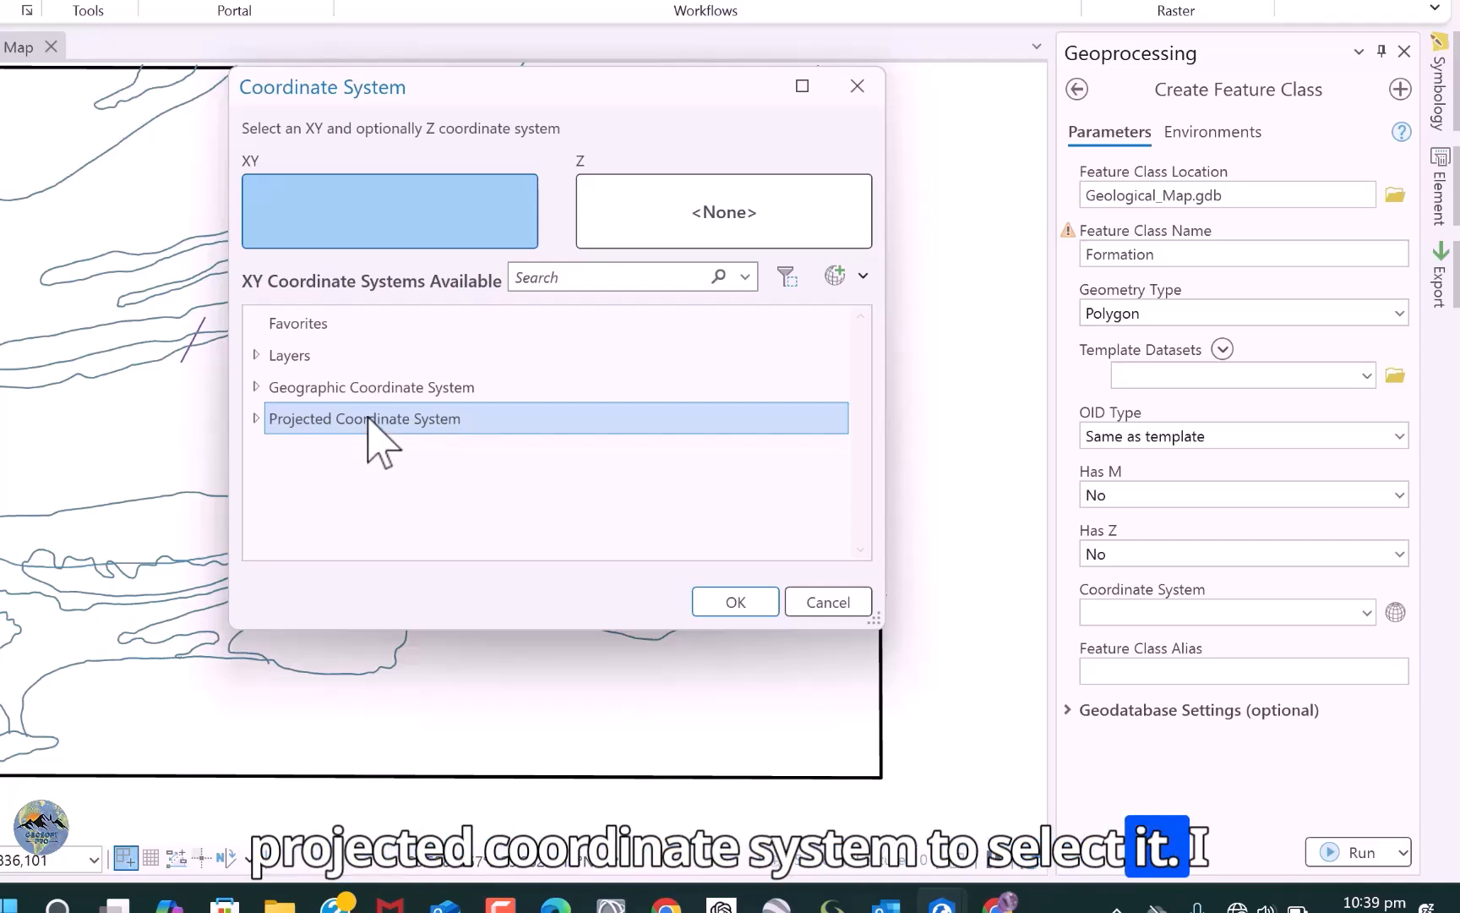
{"action": "double_click", "coordinate": [369, 419]}
{"action": "scroll", "coordinate": [369, 446], "scroll_direction": "down", "scroll_amount": 3}
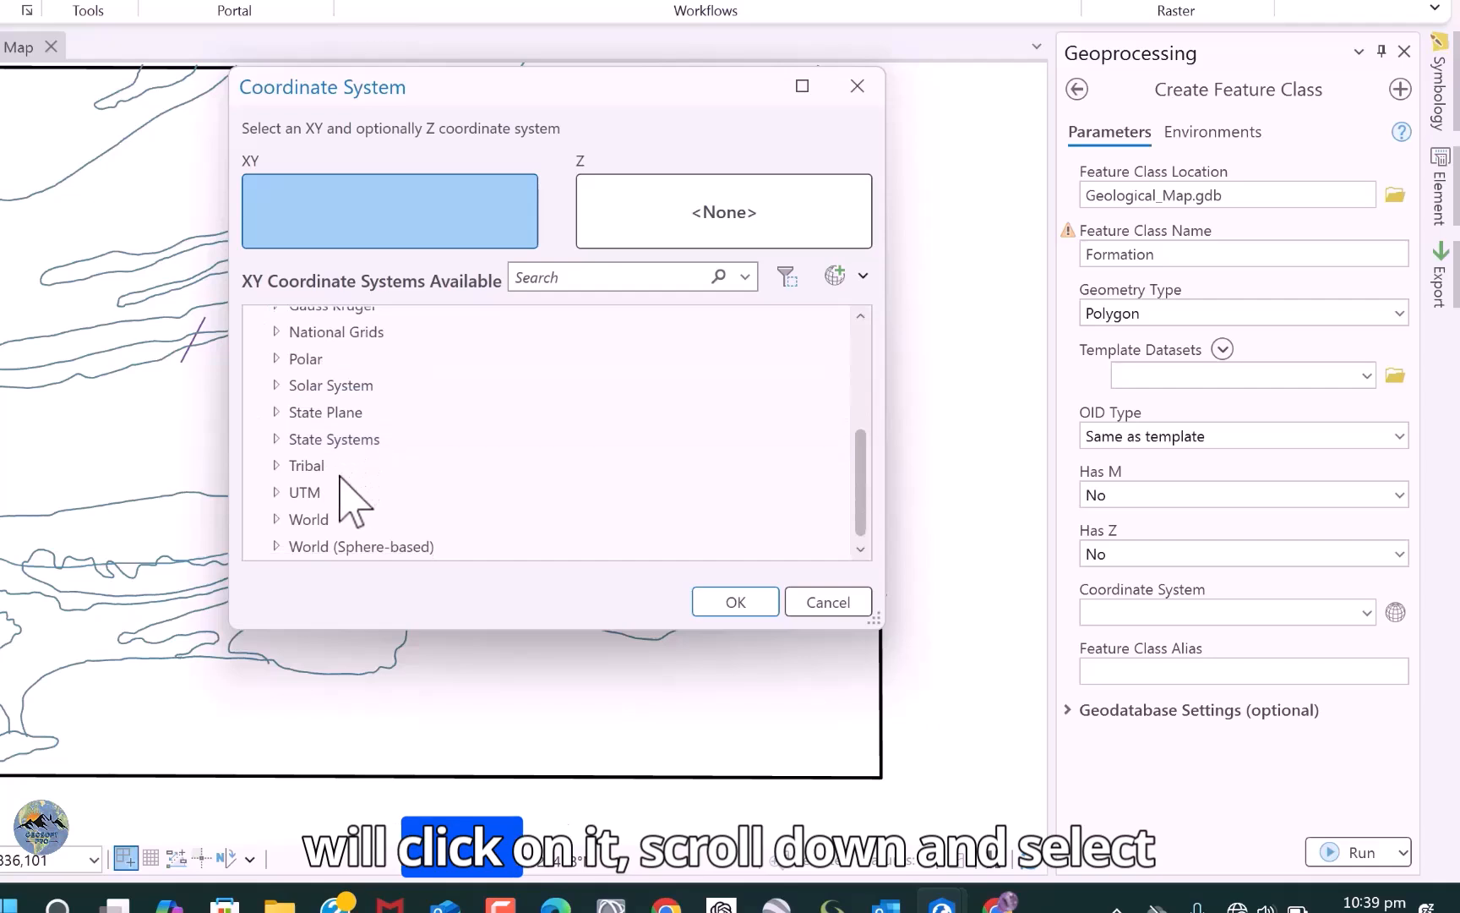
{"action": "left_click", "coordinate": [300, 521]}
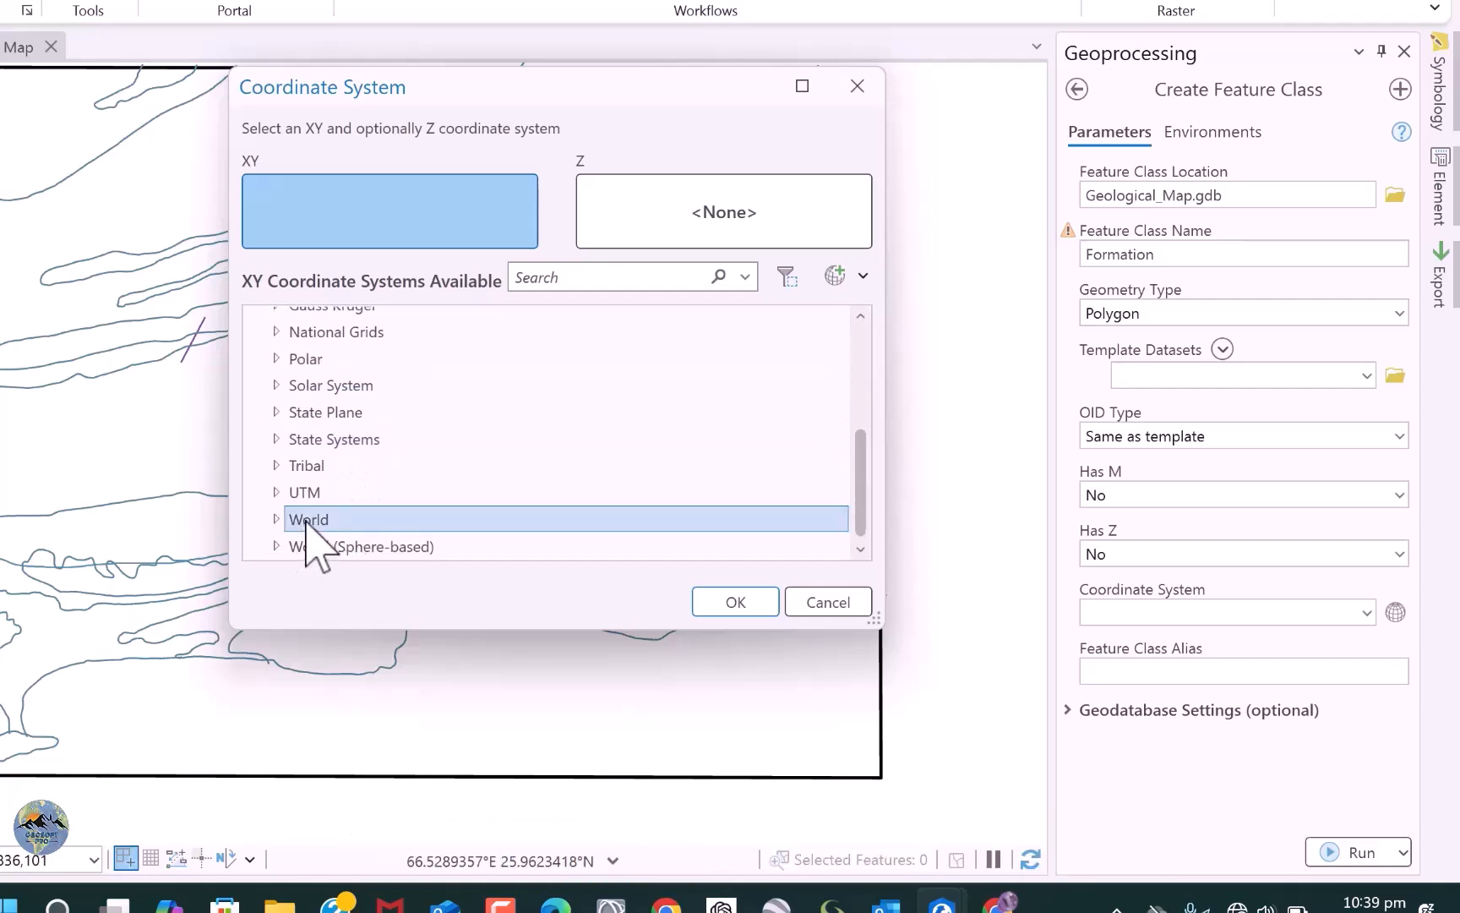
{"action": "double_click", "coordinate": [308, 497]}
{"action": "scroll", "coordinate": [325, 489], "scroll_direction": "down", "scroll_amount": 3}
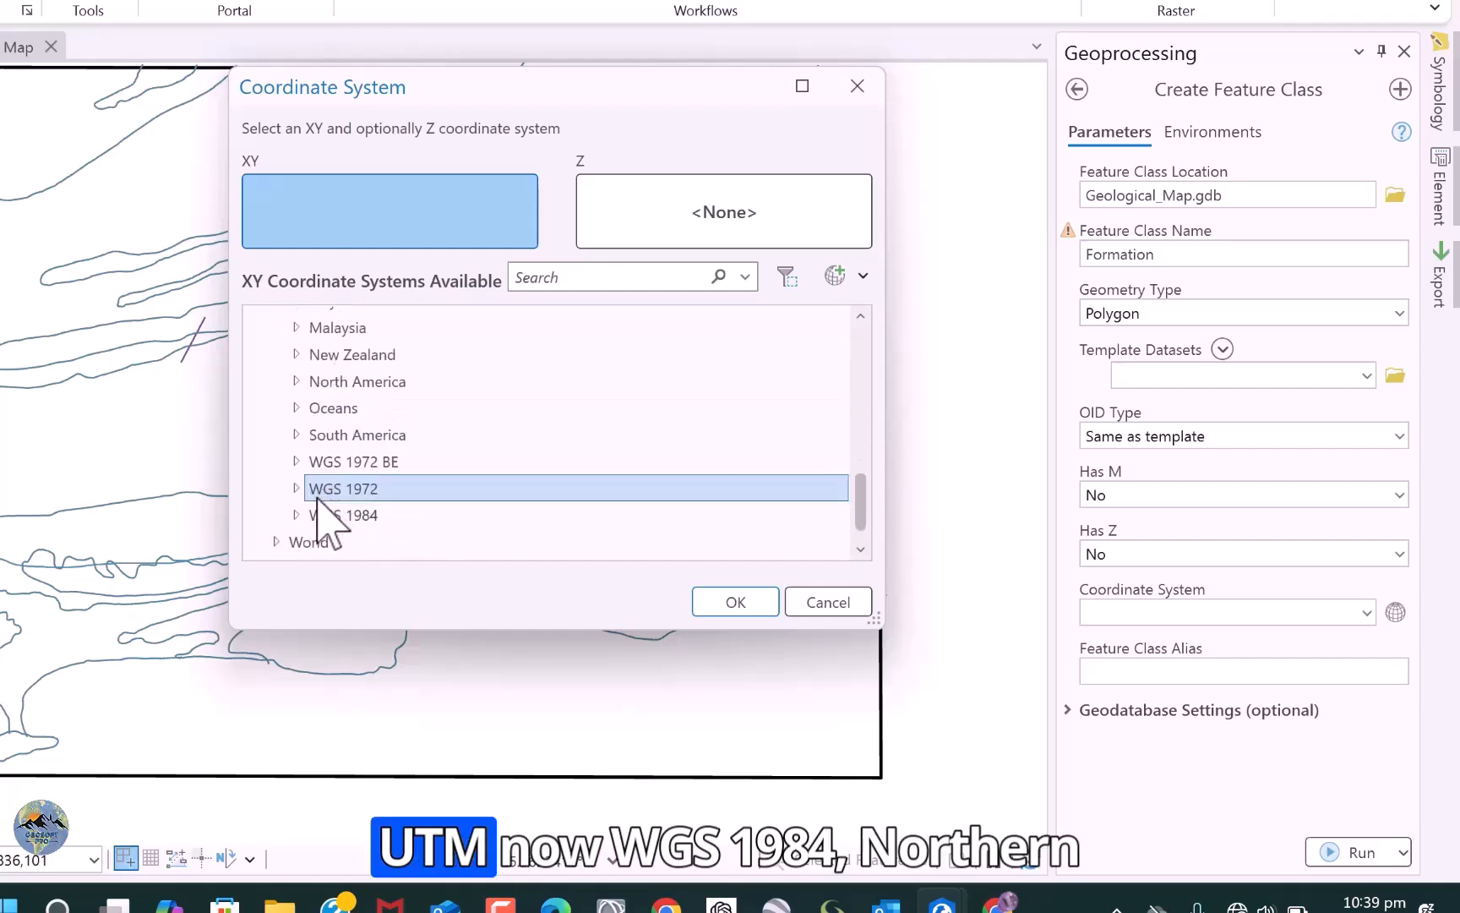
{"action": "double_click", "coordinate": [385, 517]}
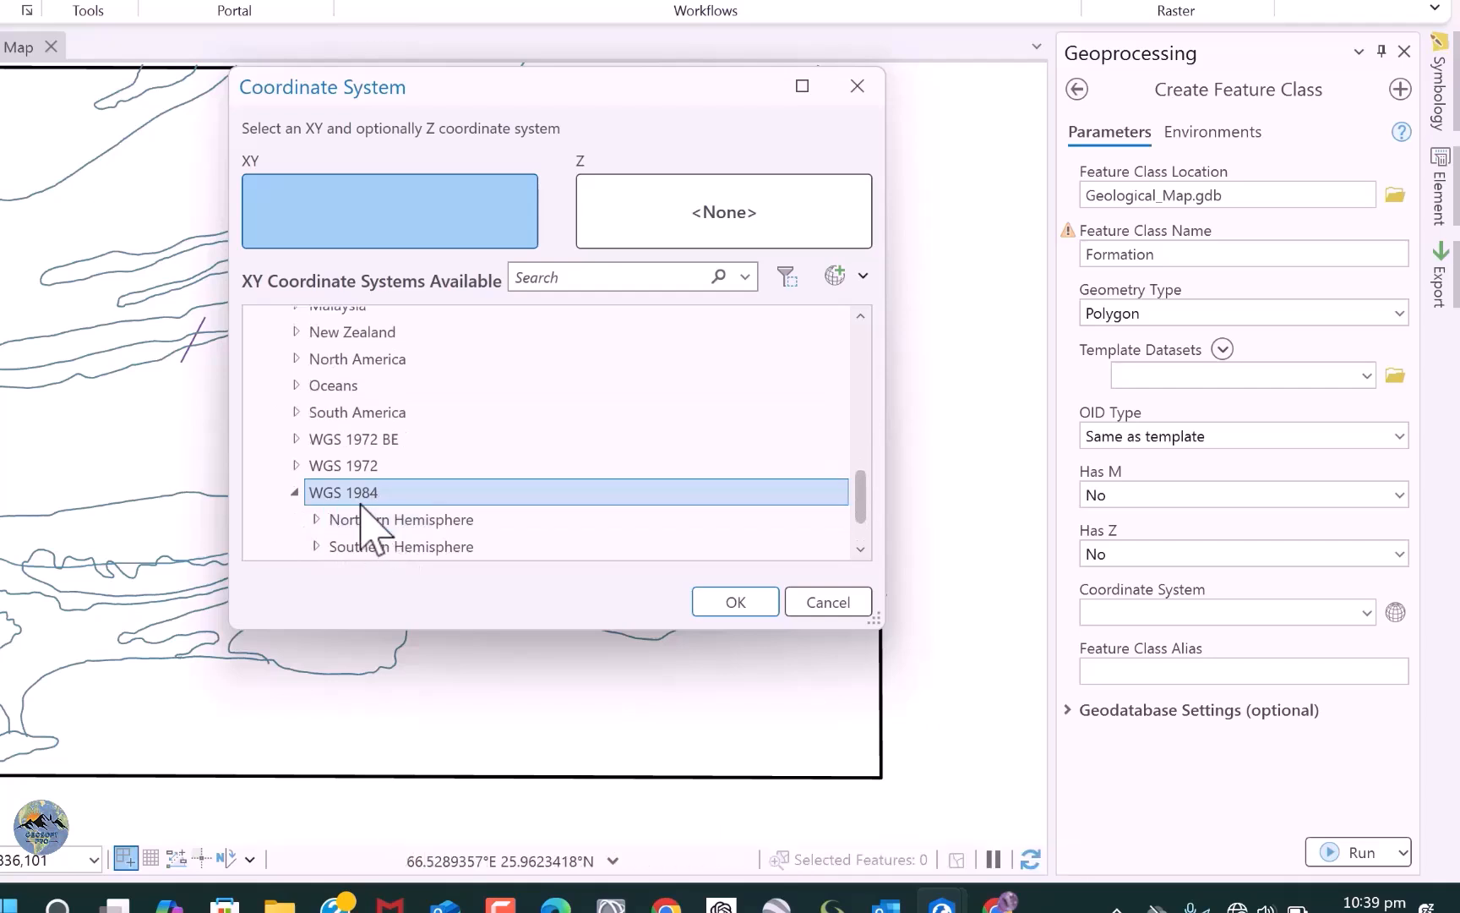
{"action": "double_click", "coordinate": [377, 473]}
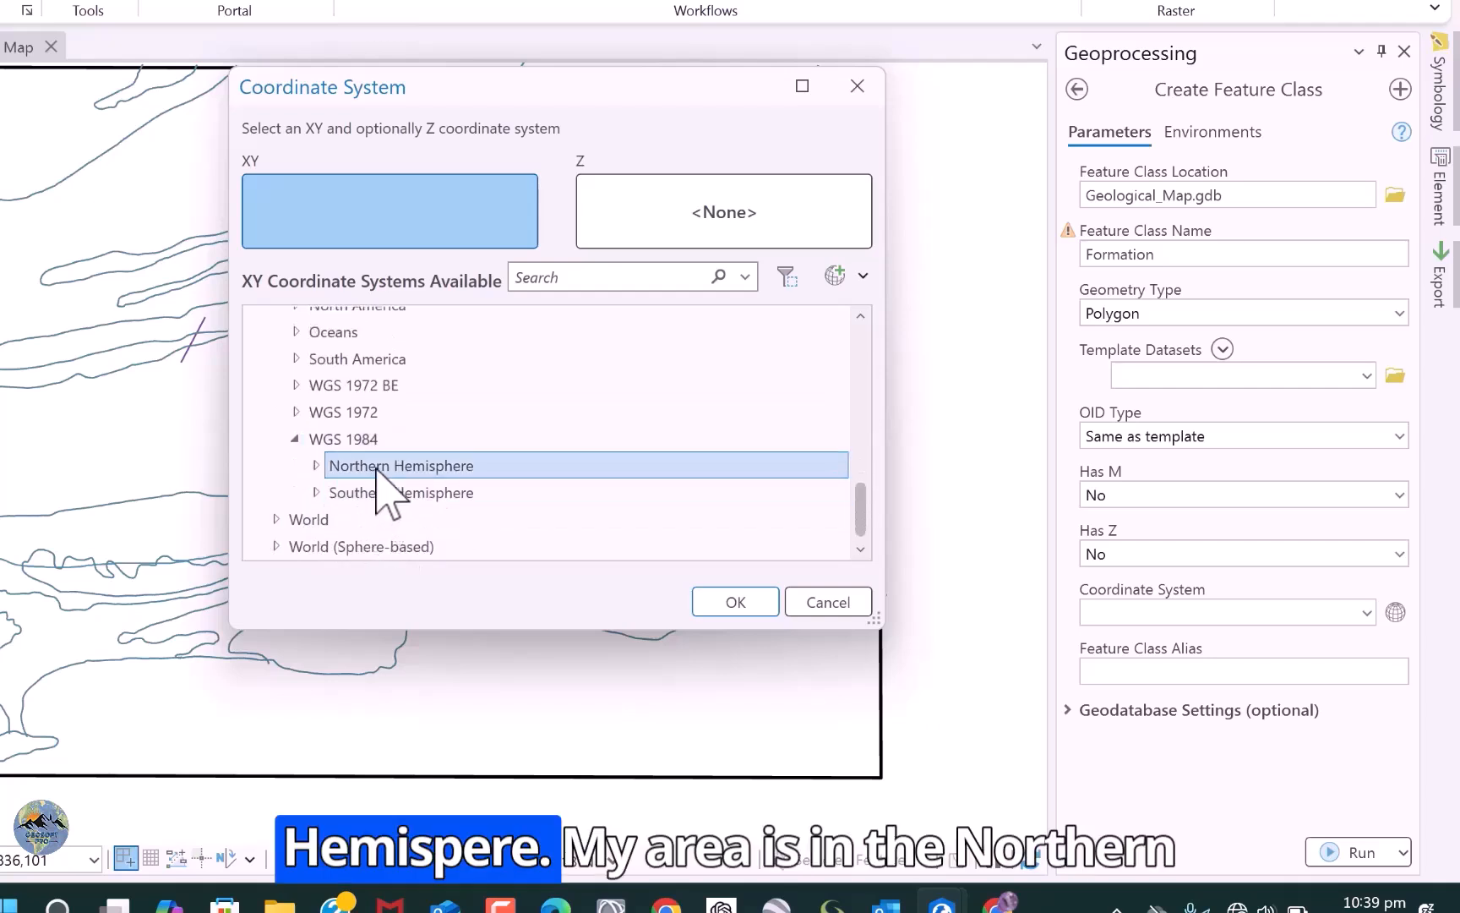
- Assign WGS 1984 UTM Zone 42N as the coordinate system and create the Formation polygon feature class
{"action": "scroll", "coordinate": [389, 490], "scroll_direction": "down", "scroll_amount": 1}
{"action": "scroll", "coordinate": [418, 495], "scroll_direction": "down", "scroll_amount": 1}
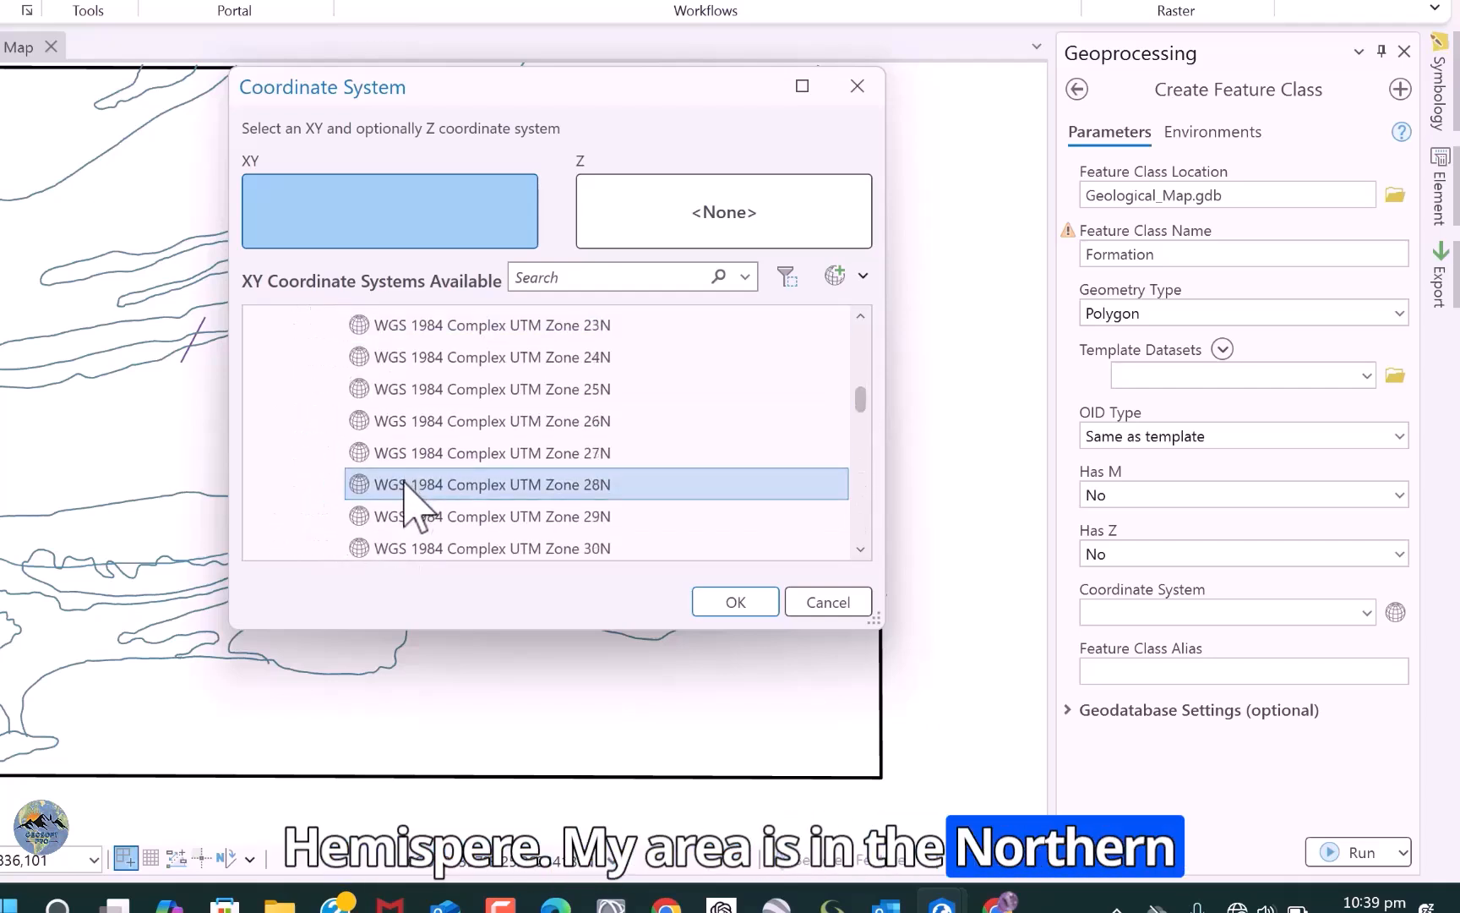
{"action": "scroll", "coordinate": [431, 485], "scroll_direction": "down", "scroll_amount": 7}
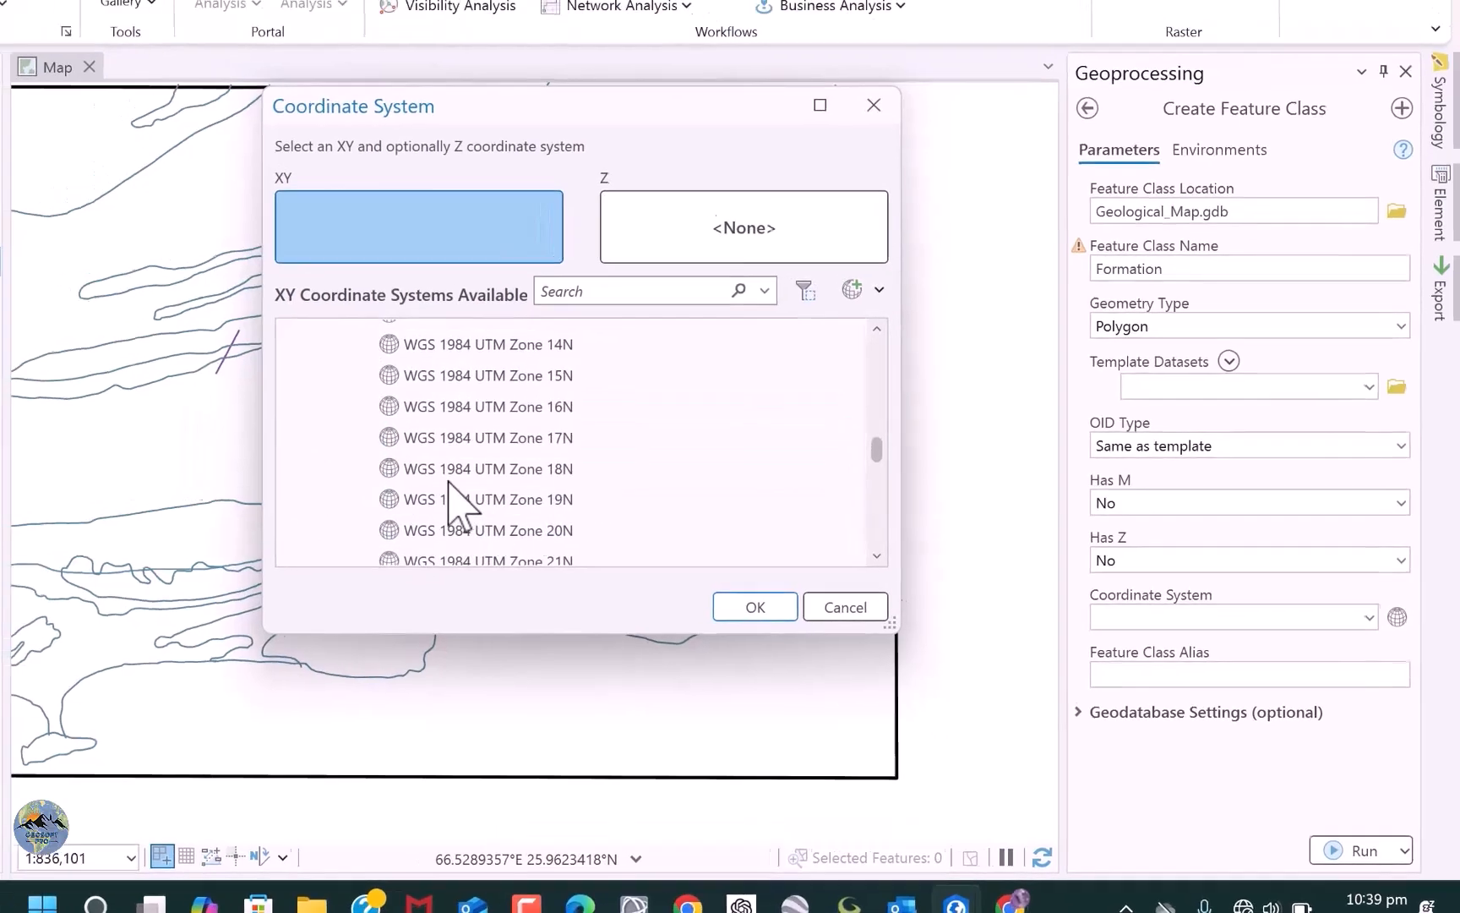
{"action": "scroll", "coordinate": [451, 498], "scroll_direction": "down", "scroll_amount": 5}
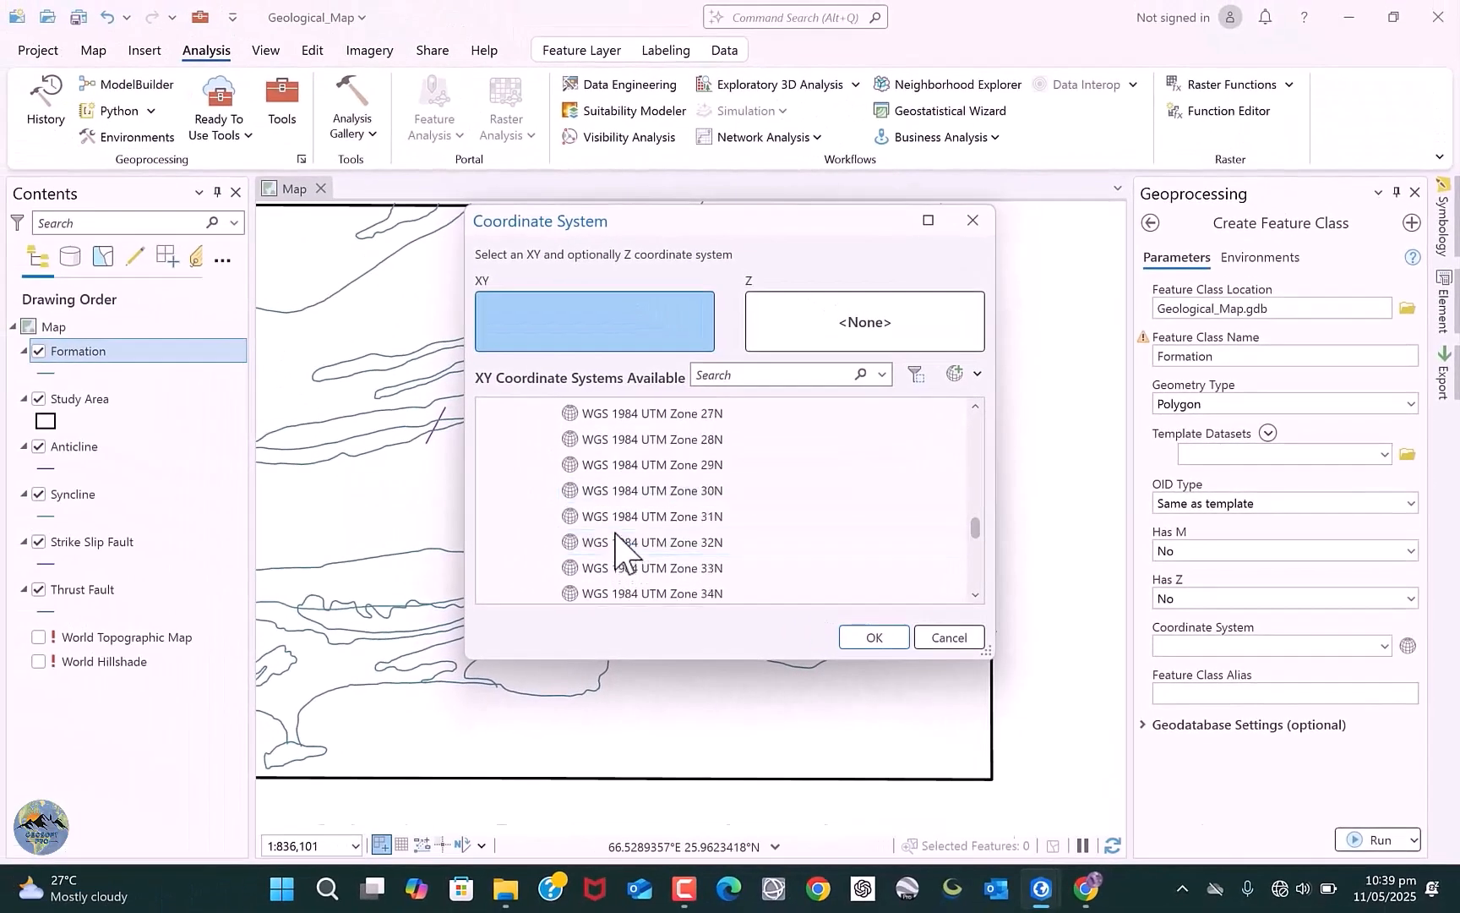
{"action": "scroll", "coordinate": [639, 553], "scroll_direction": "down", "scroll_amount": 3}
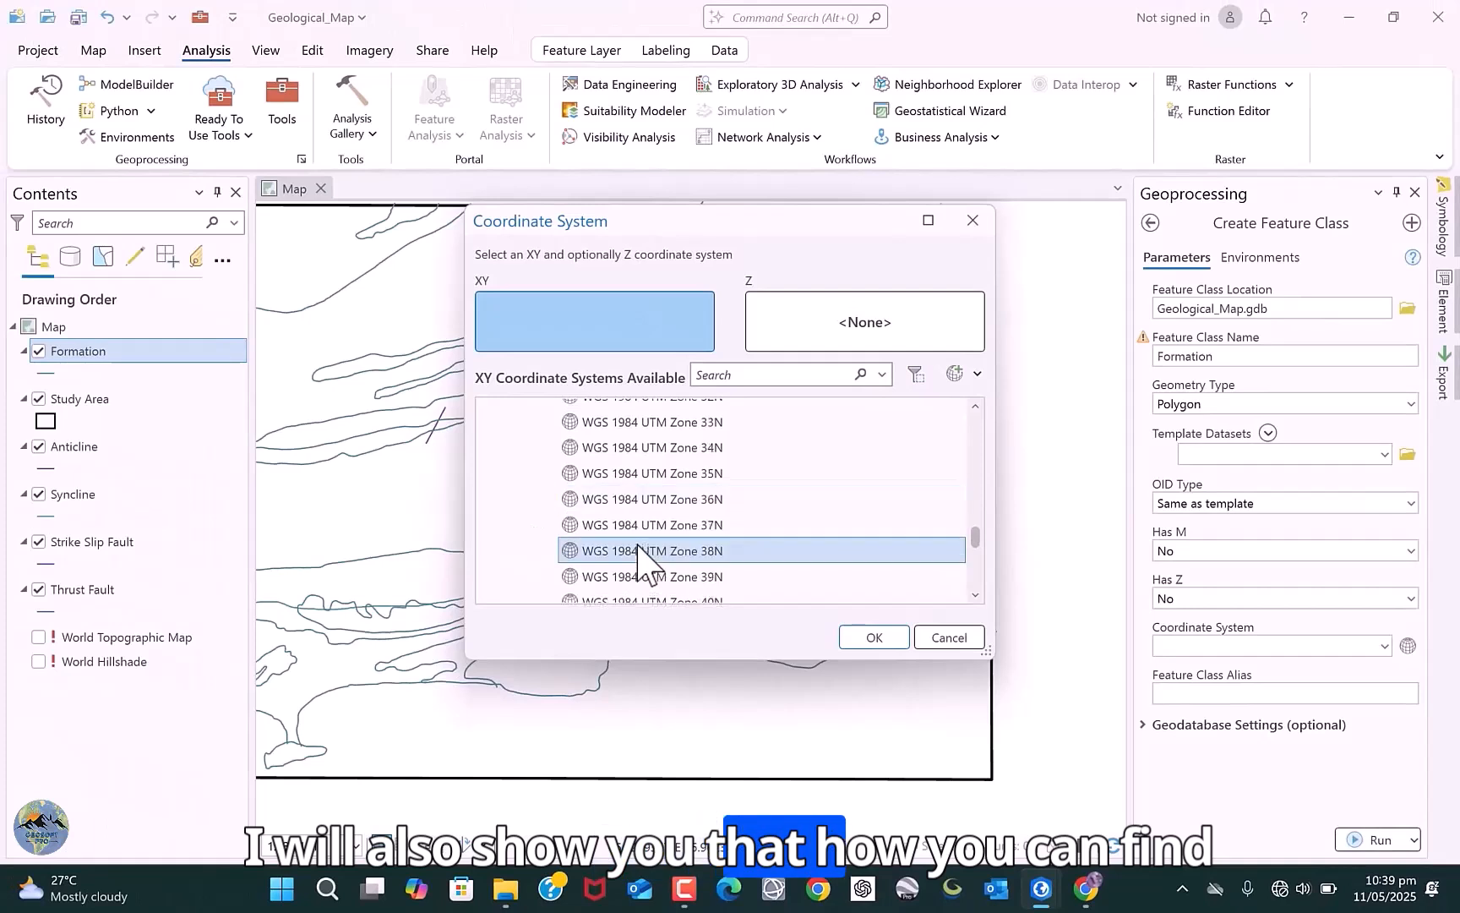
{"action": "scroll", "coordinate": [655, 558], "scroll_direction": "down", "scroll_amount": 1}
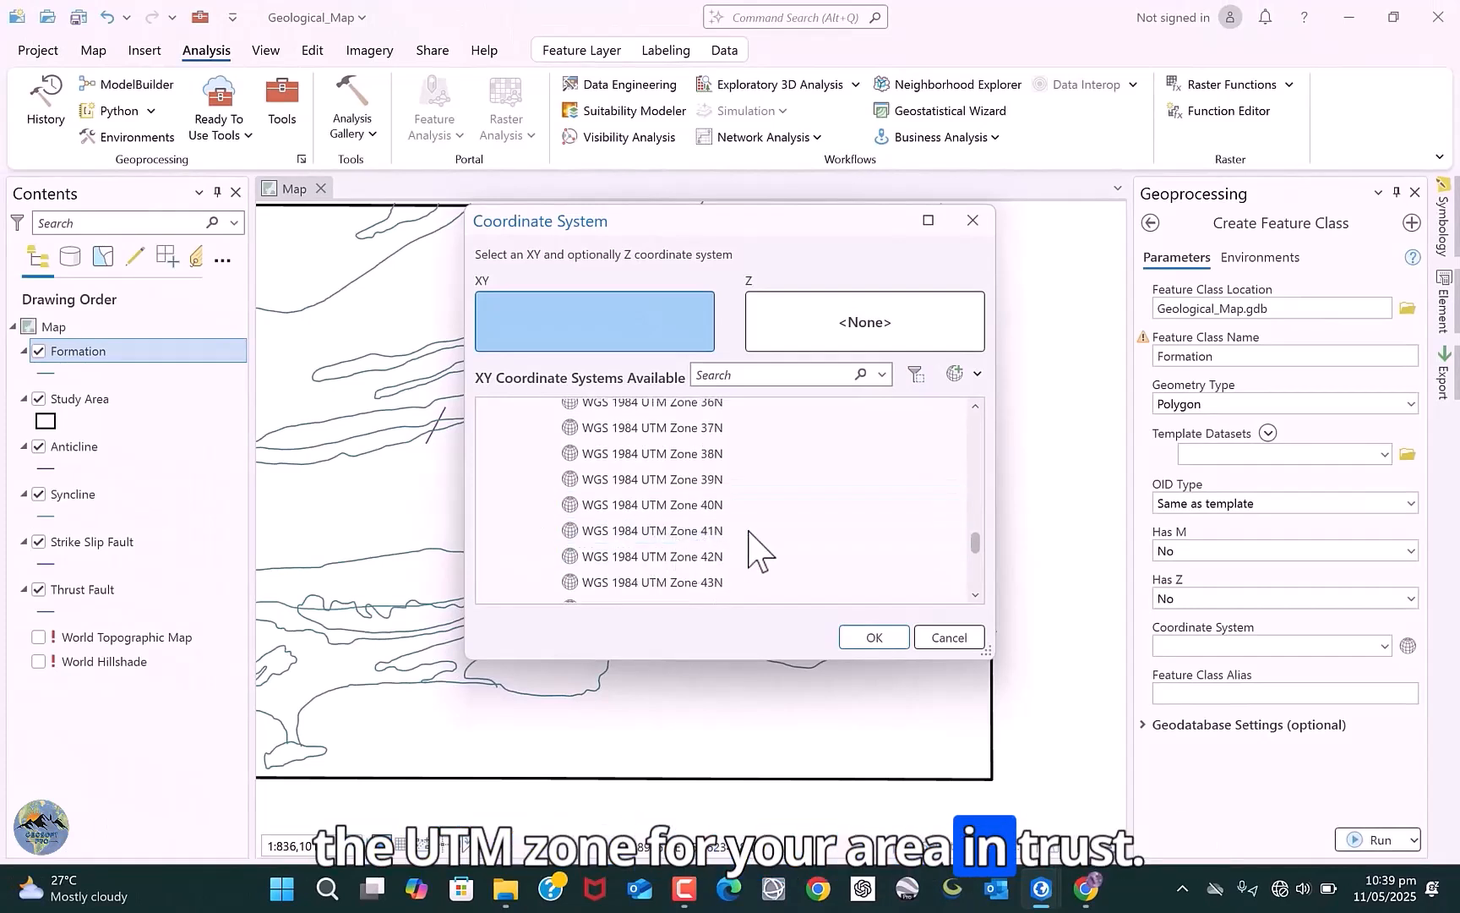
{"action": "scroll", "coordinate": [699, 541], "scroll_direction": "down", "scroll_amount": 1}
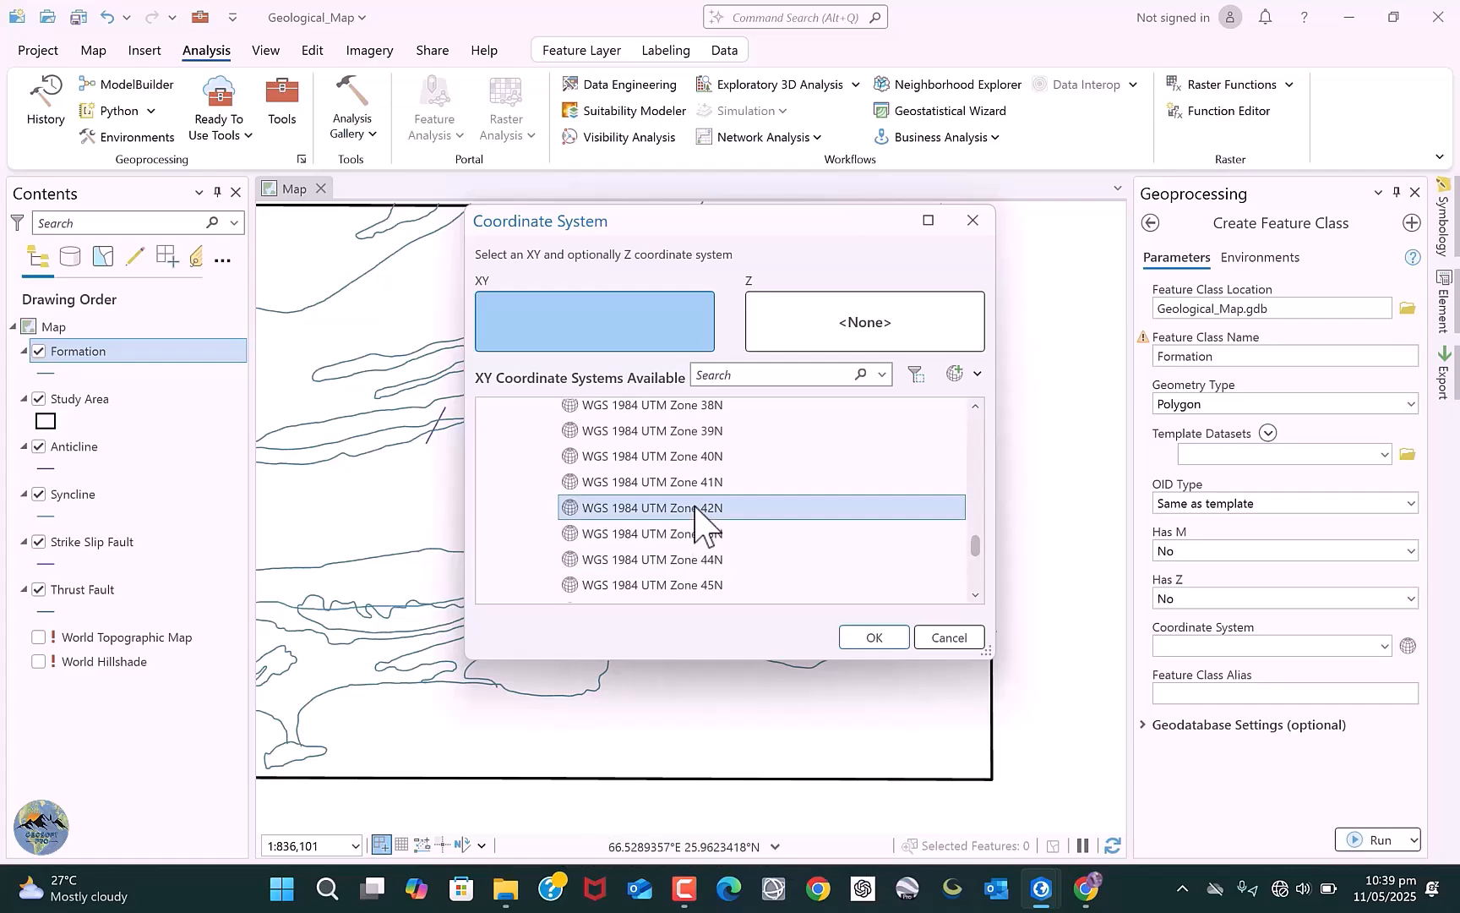
{"action": "left_click", "coordinate": [727, 510]}
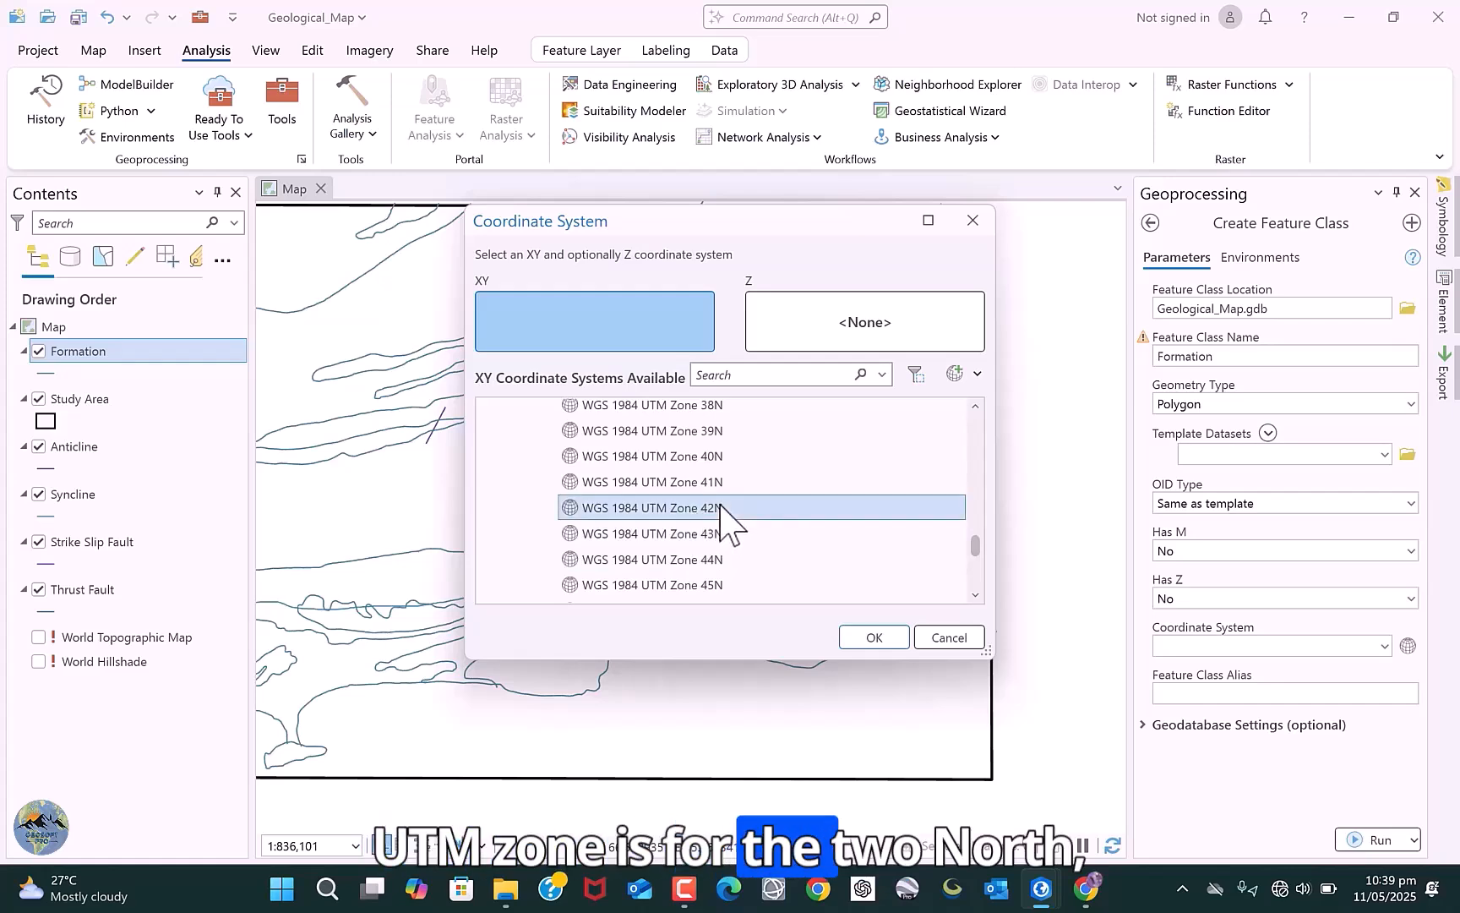
{"action": "left_click", "coordinate": [873, 638]}
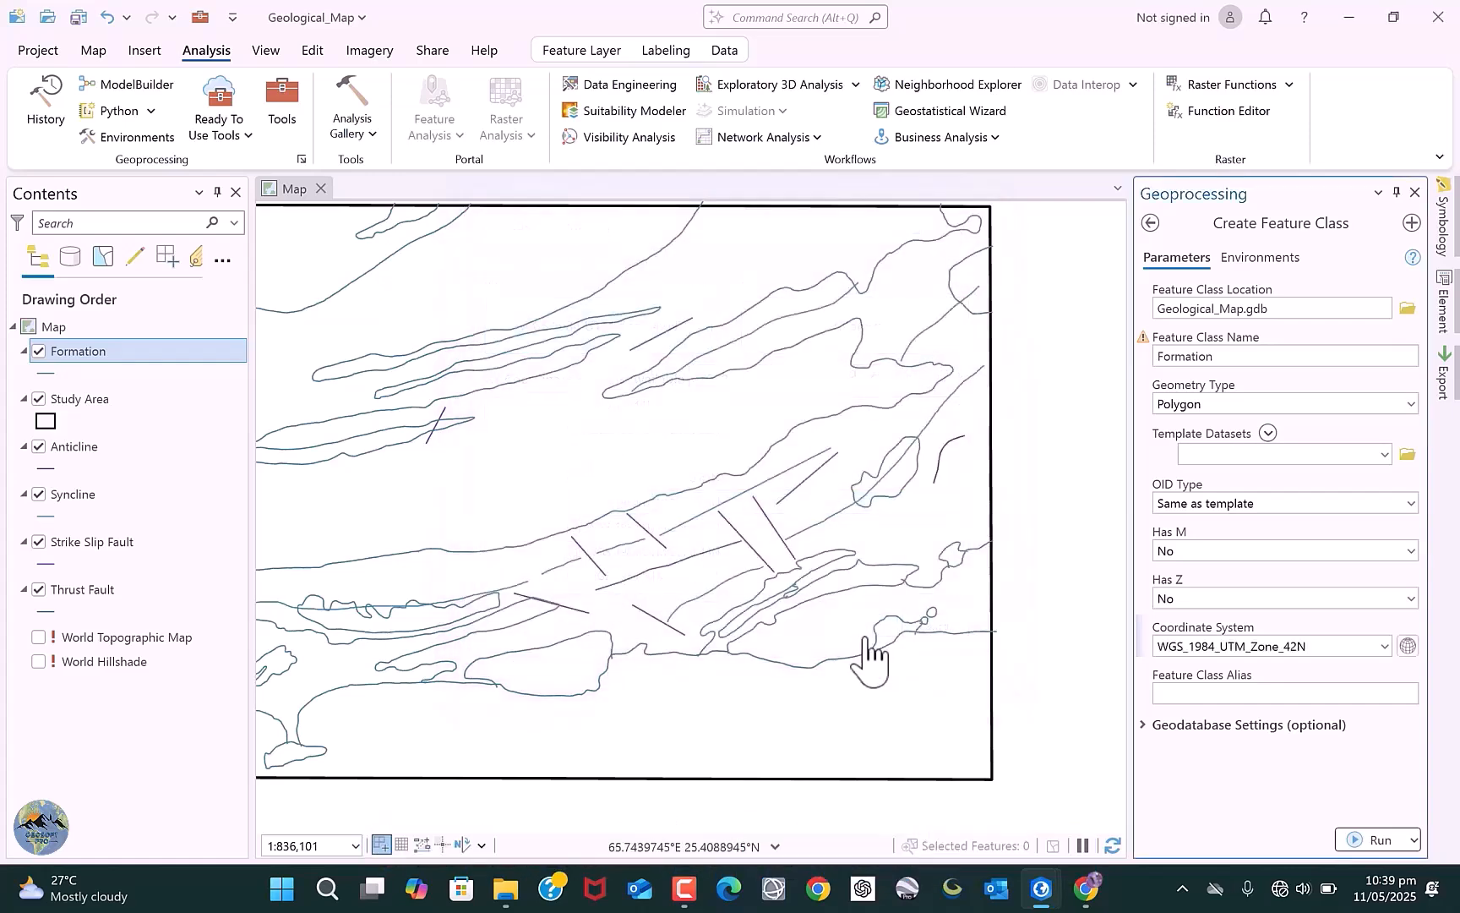
{"action": "left_click", "coordinate": [1371, 840]}
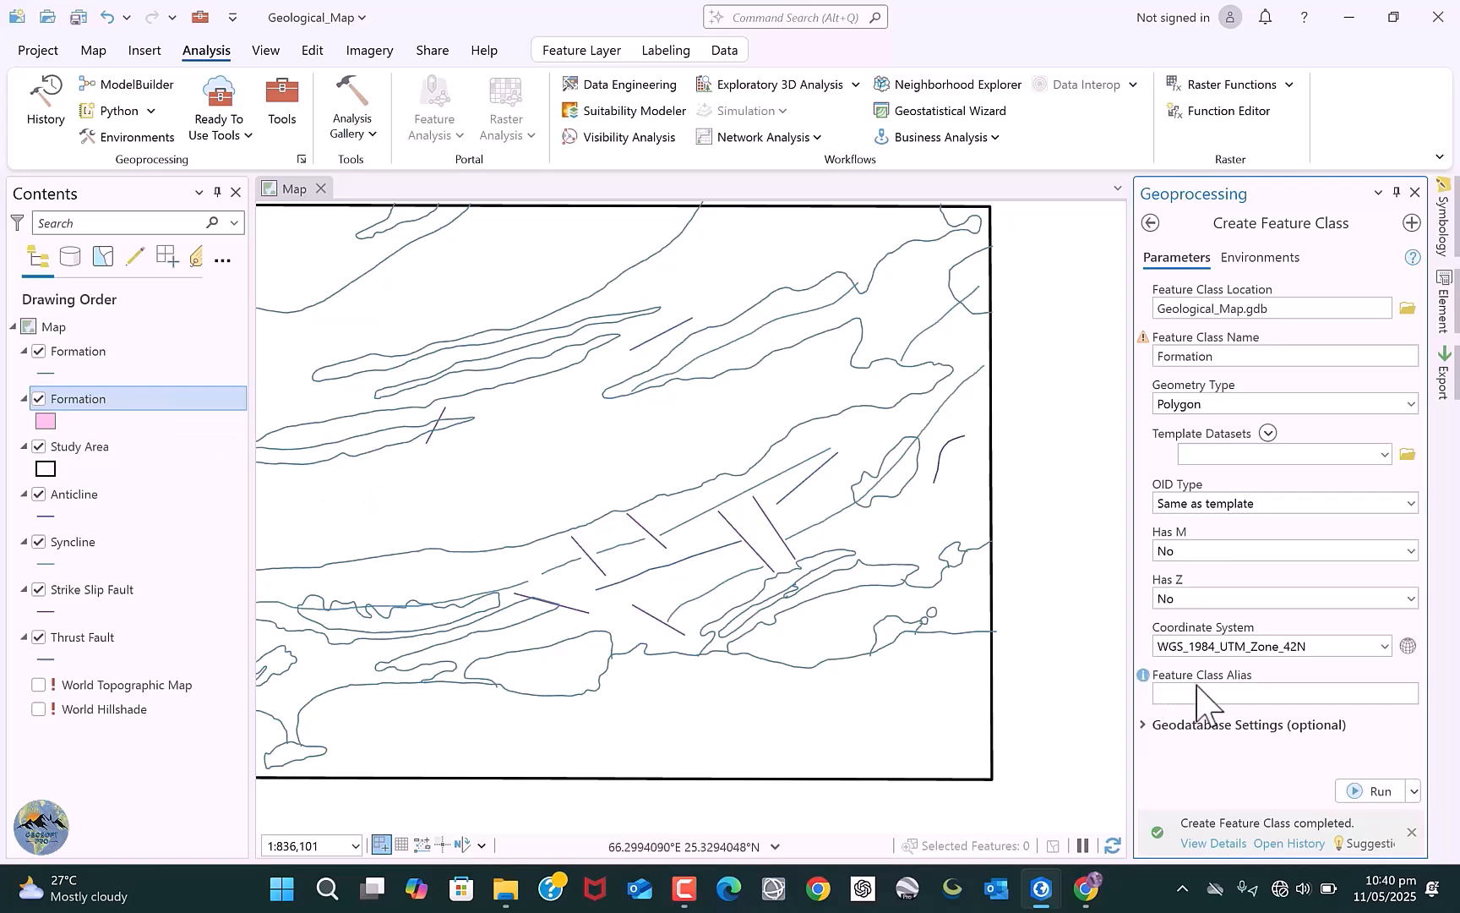
- Create a second feature class named Structures with Polyline geometry, using the same coordinate system
{"action": "double_click", "coordinate": [1232, 357]}
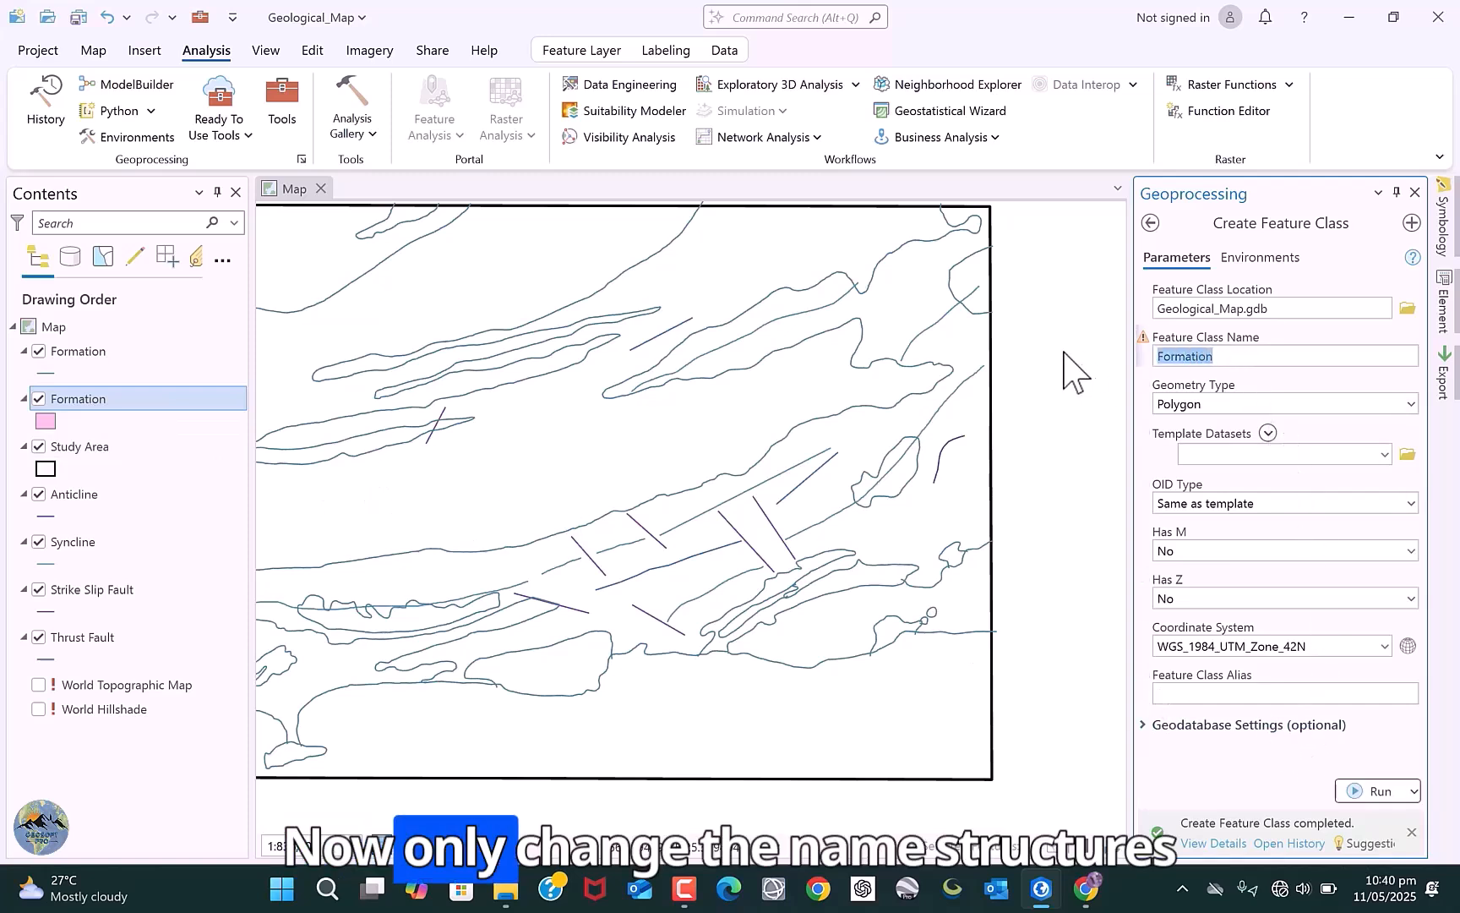
{"action": "type", "text": "Structures"}
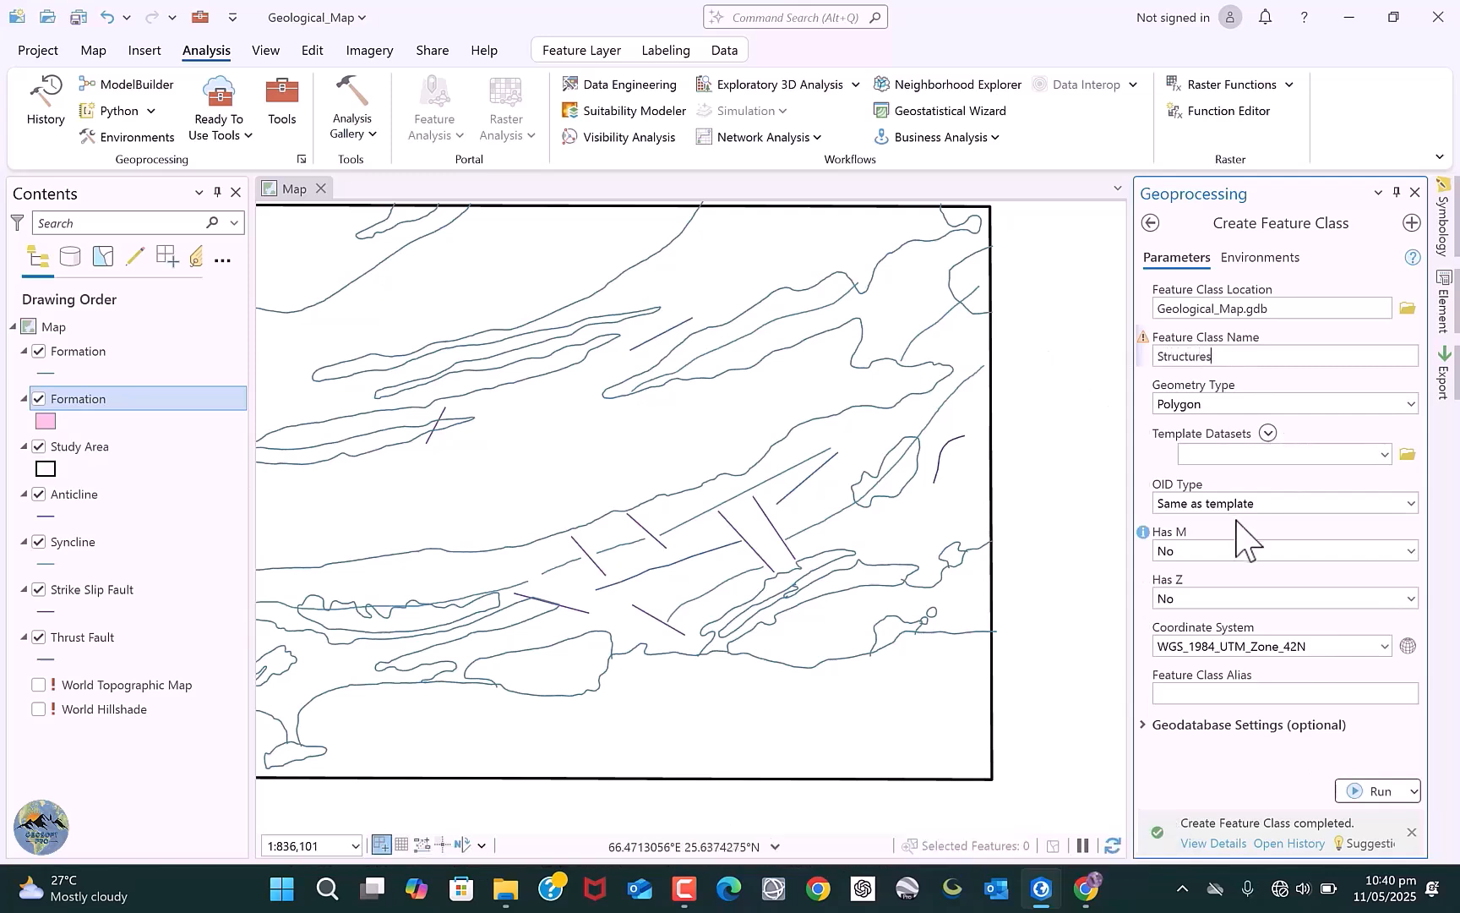
{"action": "left_click", "coordinate": [1411, 405]}
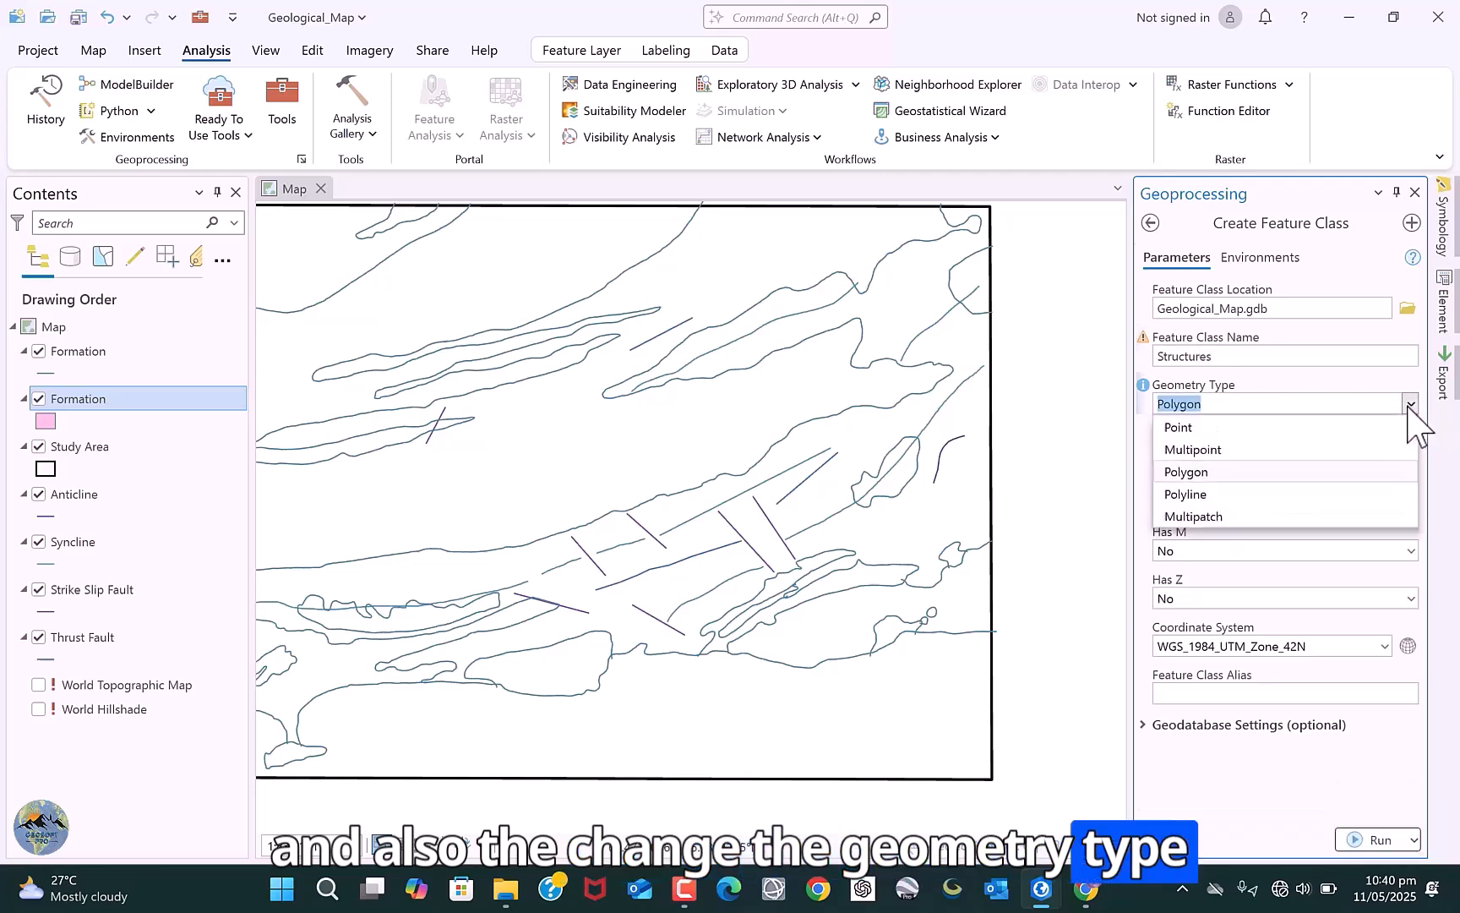
{"action": "left_click", "coordinate": [1247, 495]}
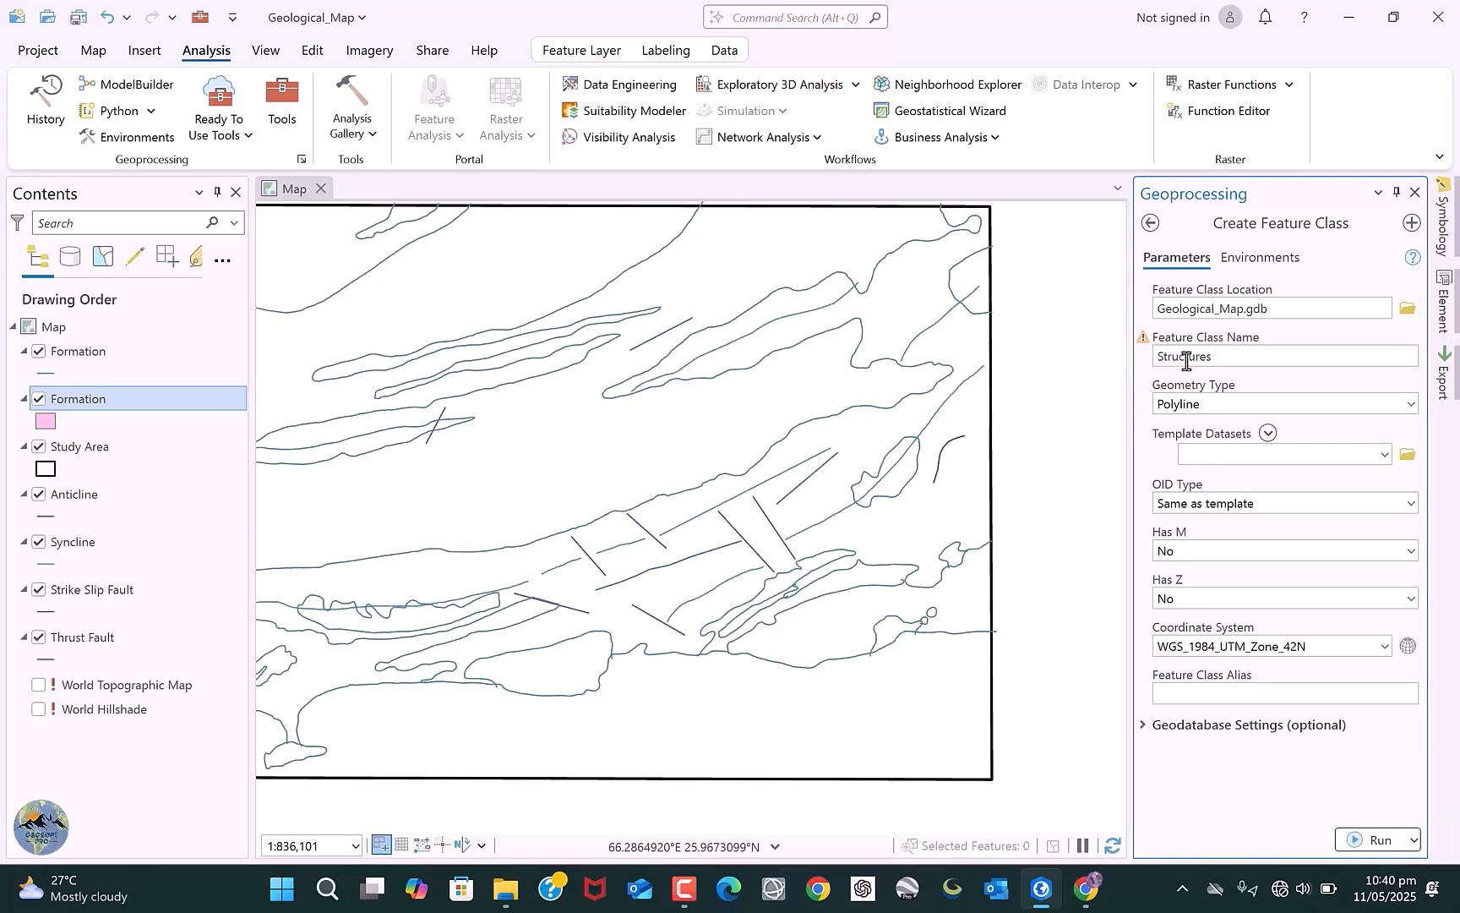
{"action": "left_click", "coordinate": [1374, 839]}
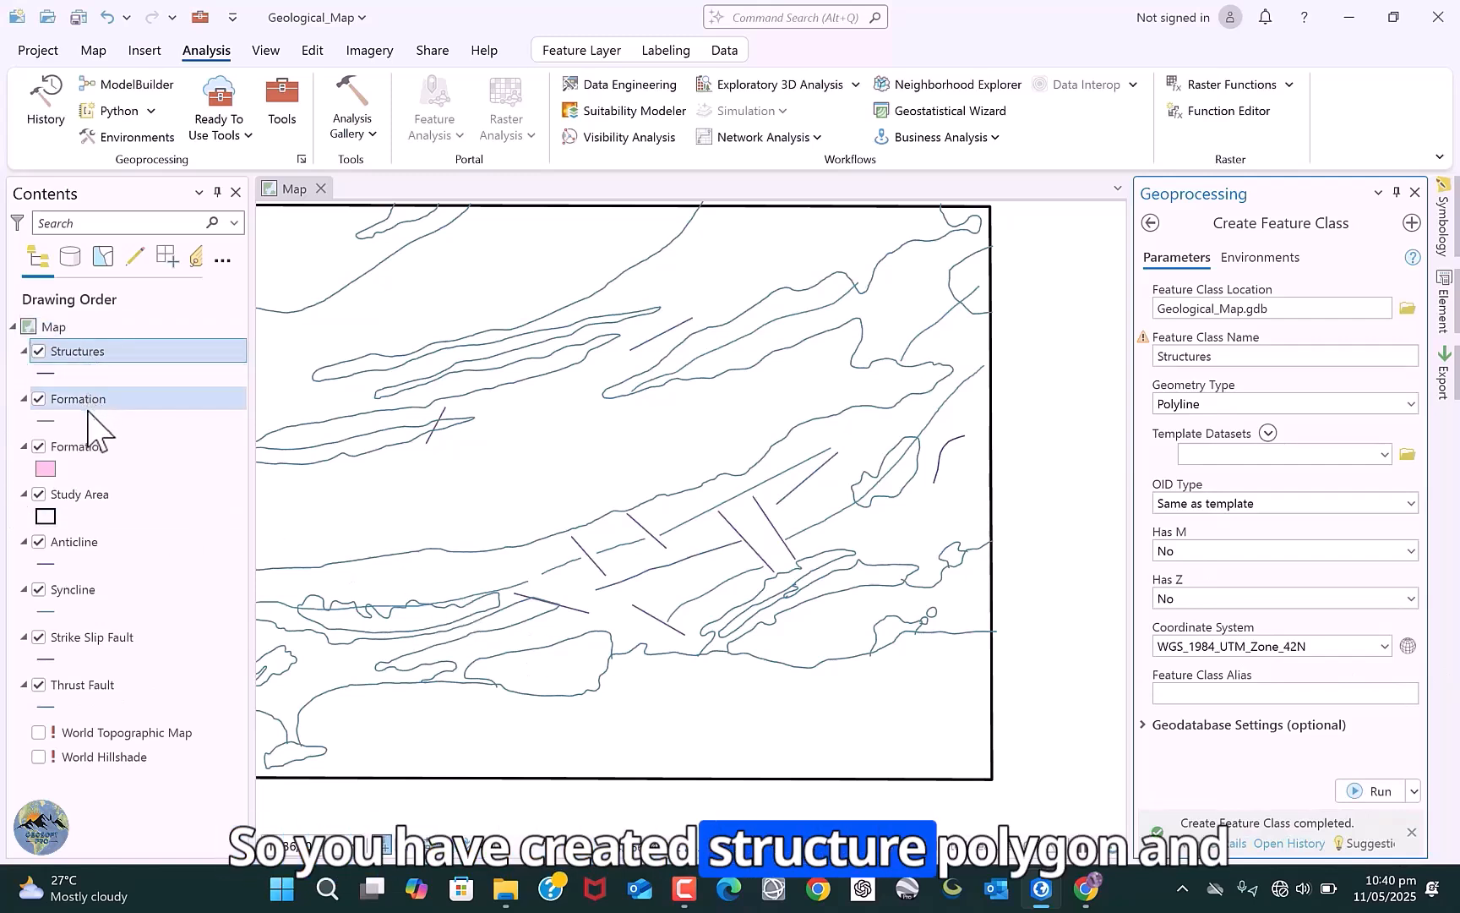
- Move the Formation polygon and Study Area layers above the Formation line layer and collapse the legends of the five line layers below Study Area
{"action": "left_click_drag", "start_coordinate": [92, 455], "coordinate": [73, 404]}
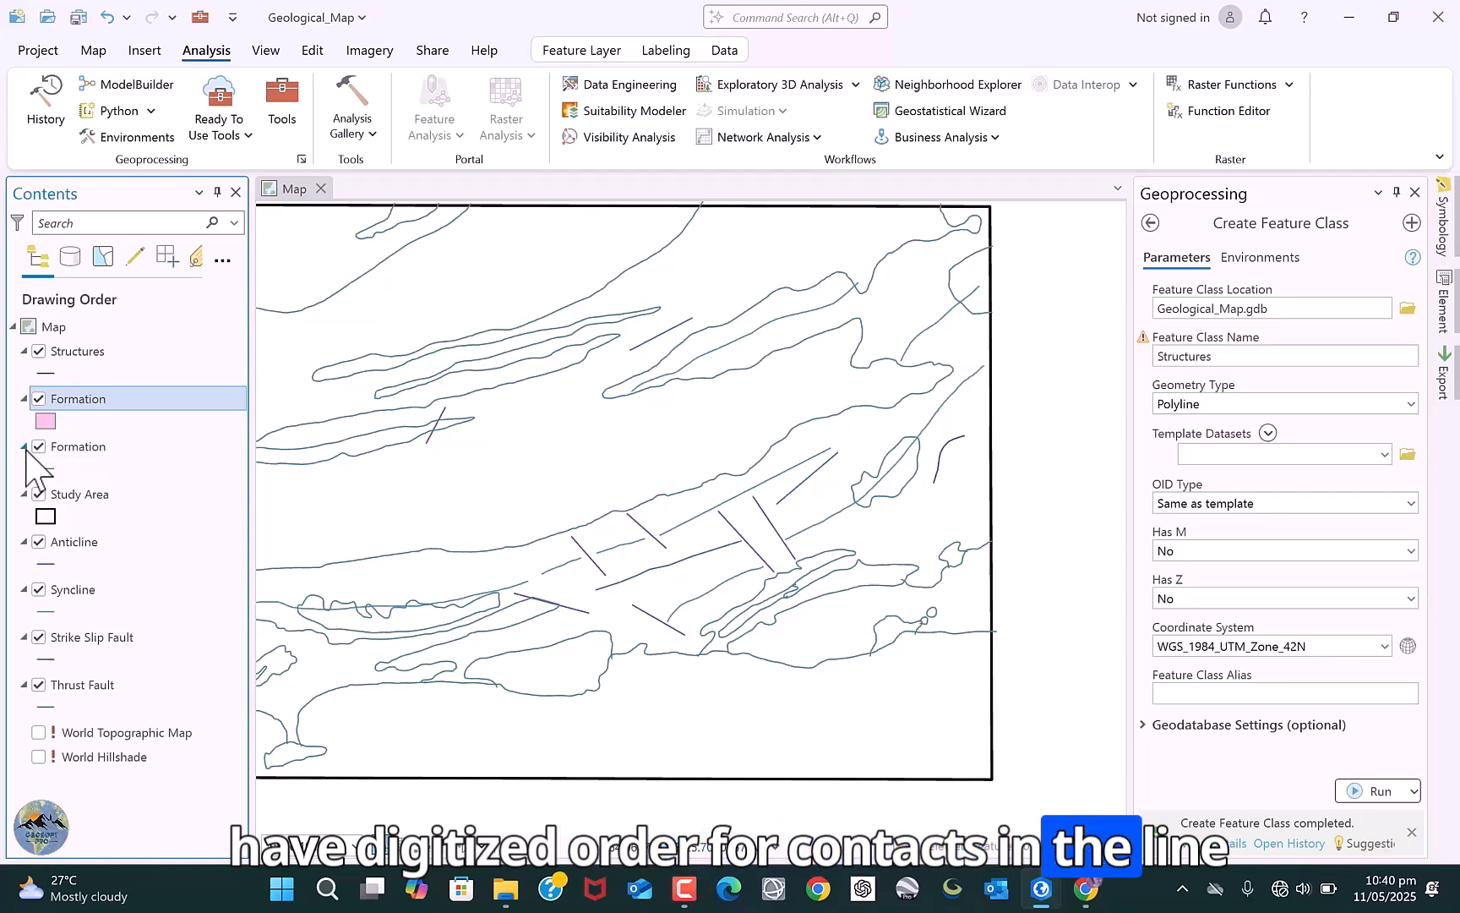
{"action": "left_click_drag", "start_coordinate": [53, 497], "coordinate": [64, 449]}
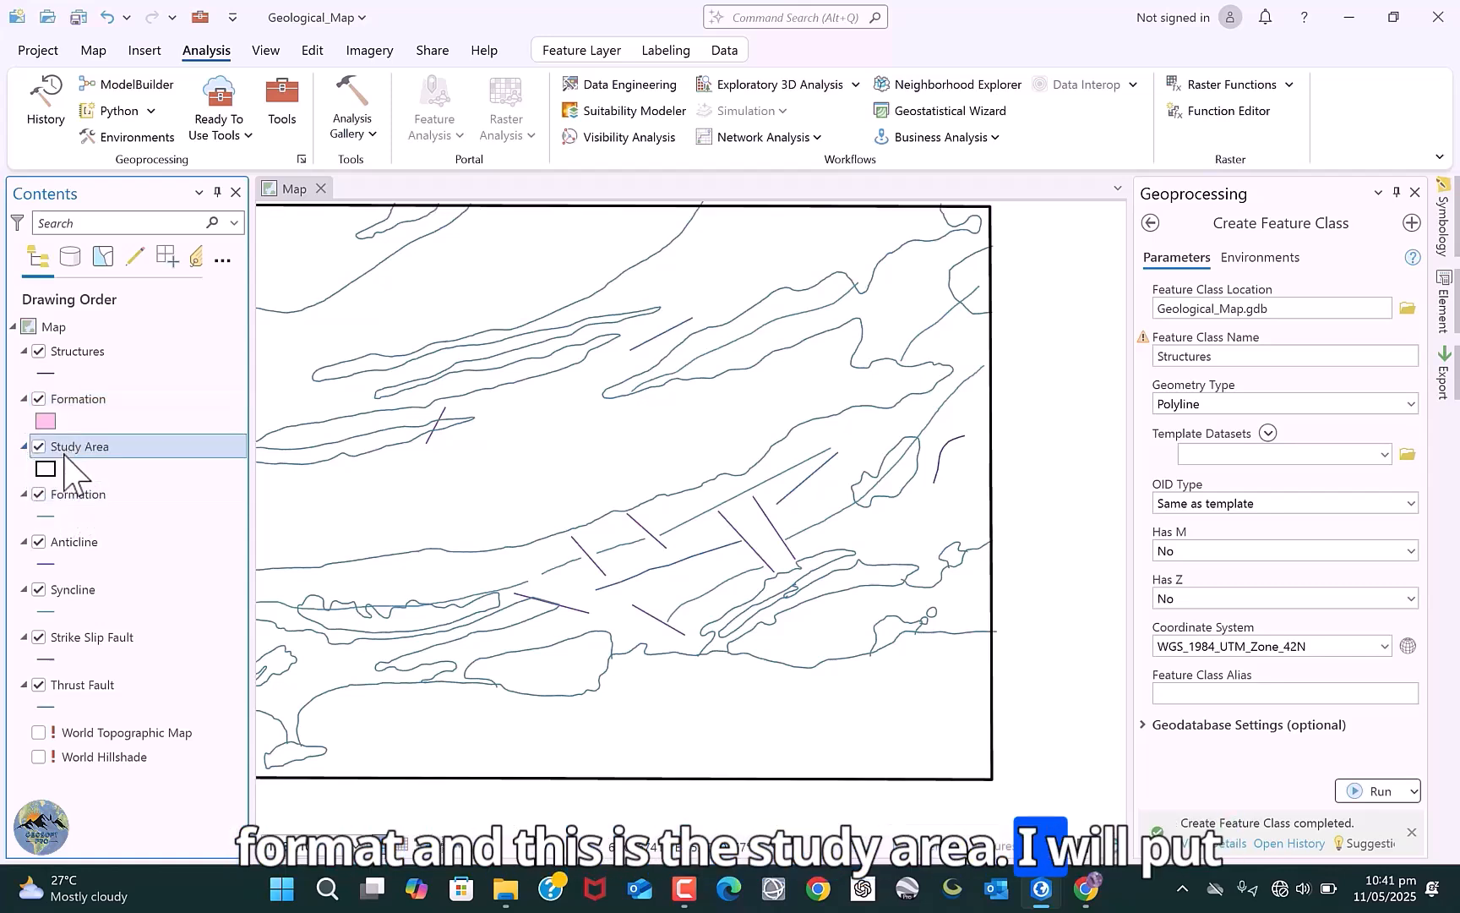
{"action": "left_click", "coordinate": [24, 494]}
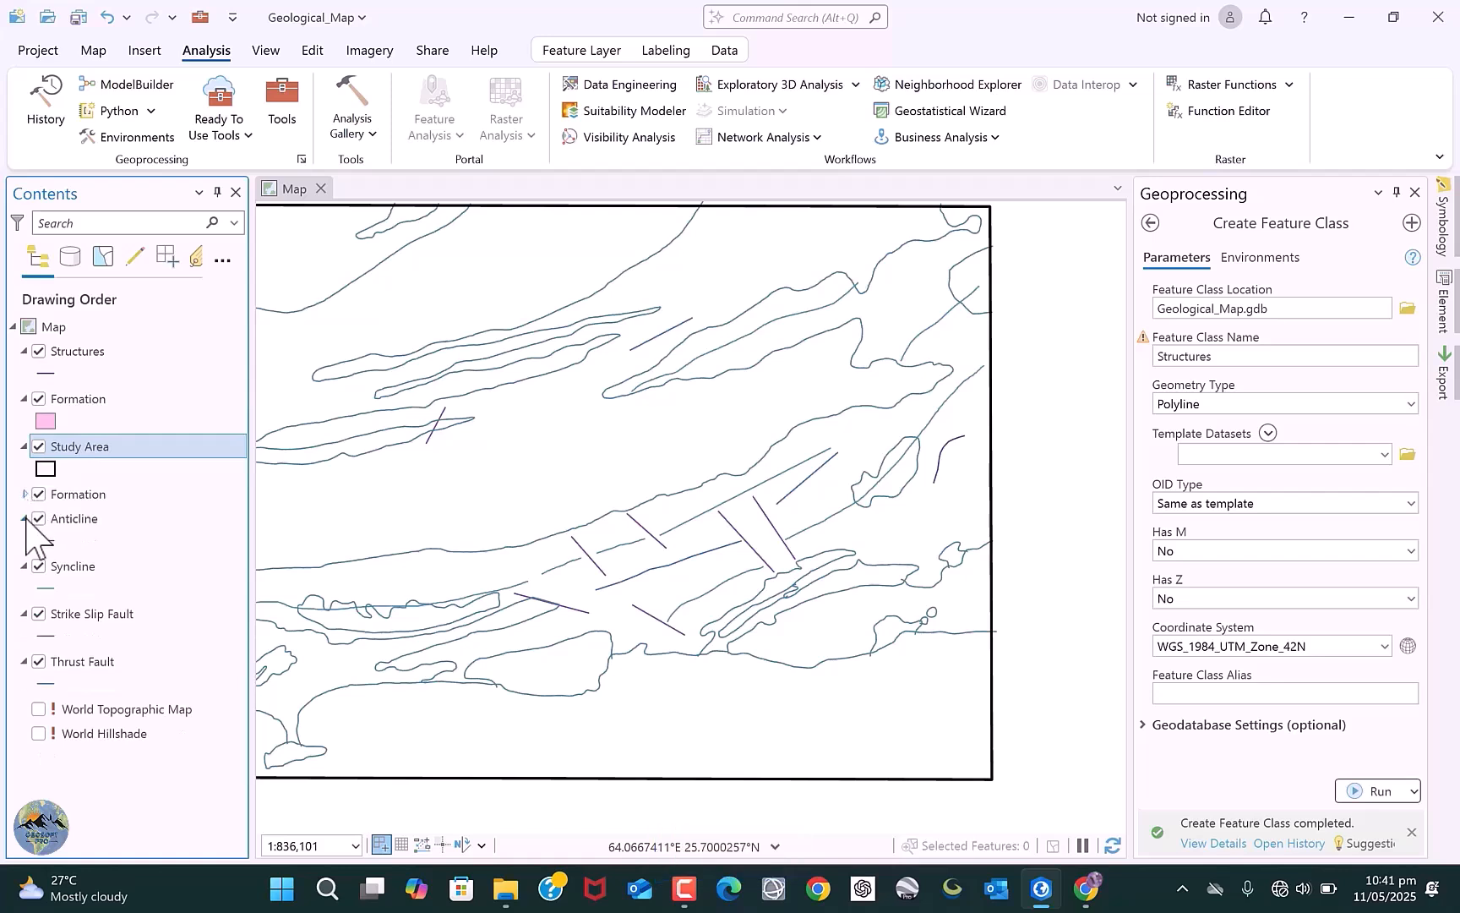
{"action": "left_click", "coordinate": [24, 518]}
{"action": "left_click", "coordinate": [23, 543]}
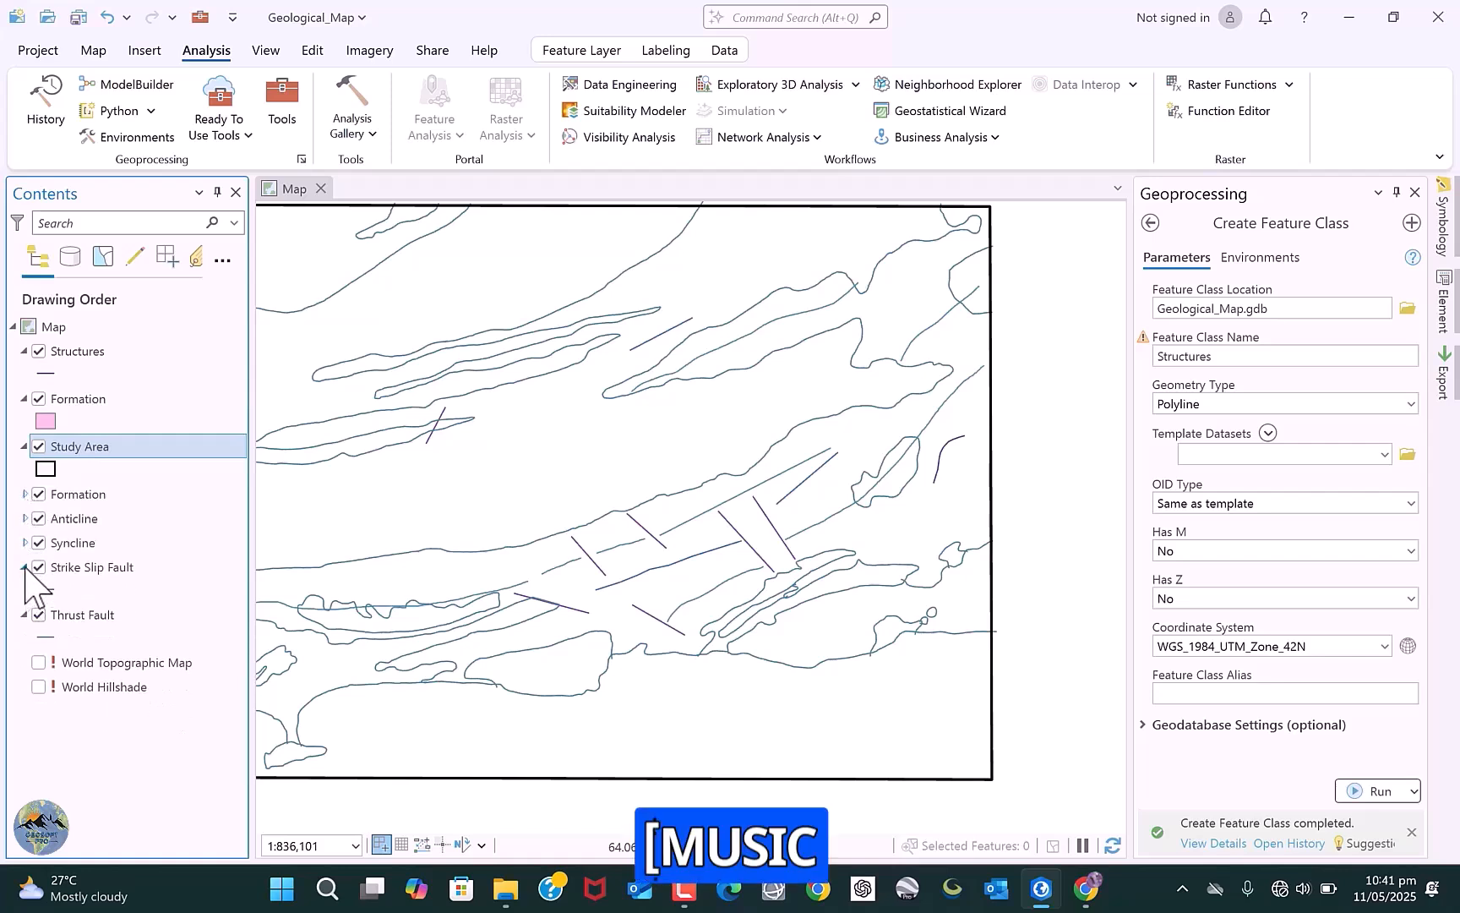
{"action": "left_click", "coordinate": [24, 567]}
{"action": "left_click", "coordinate": [24, 592]}
{"action": "left_click_drag", "start_coordinate": [946, 440], "coordinate": [925, 465]}
{"action": "scroll", "coordinate": [812, 482], "scroll_direction": "down", "scroll_amount": 1}
{"action": "scroll", "coordinate": [821, 473], "scroll_direction": "up", "scroll_amount": 1}
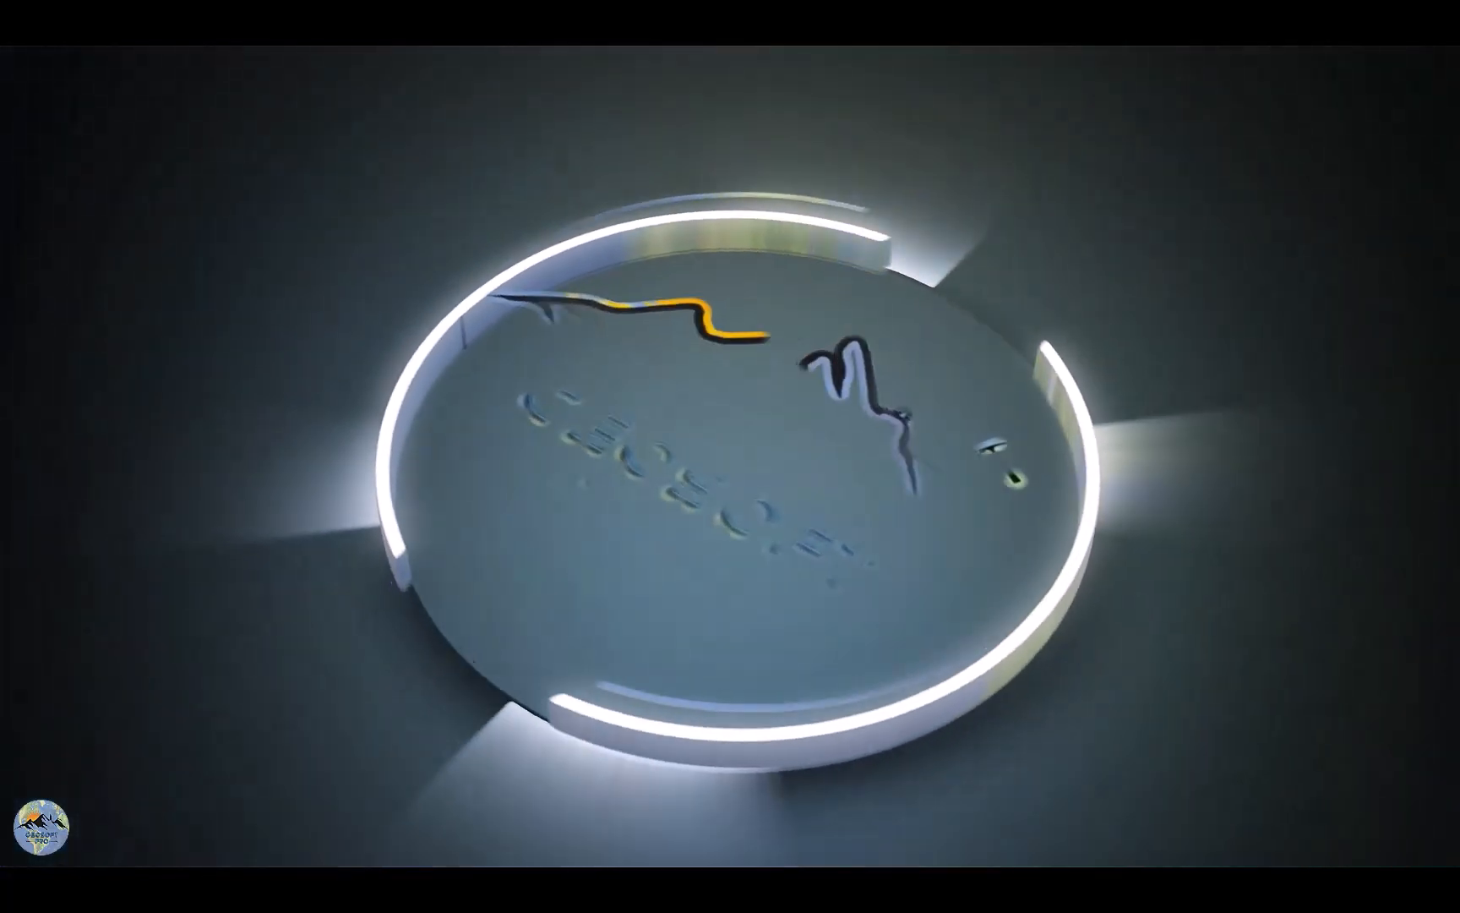